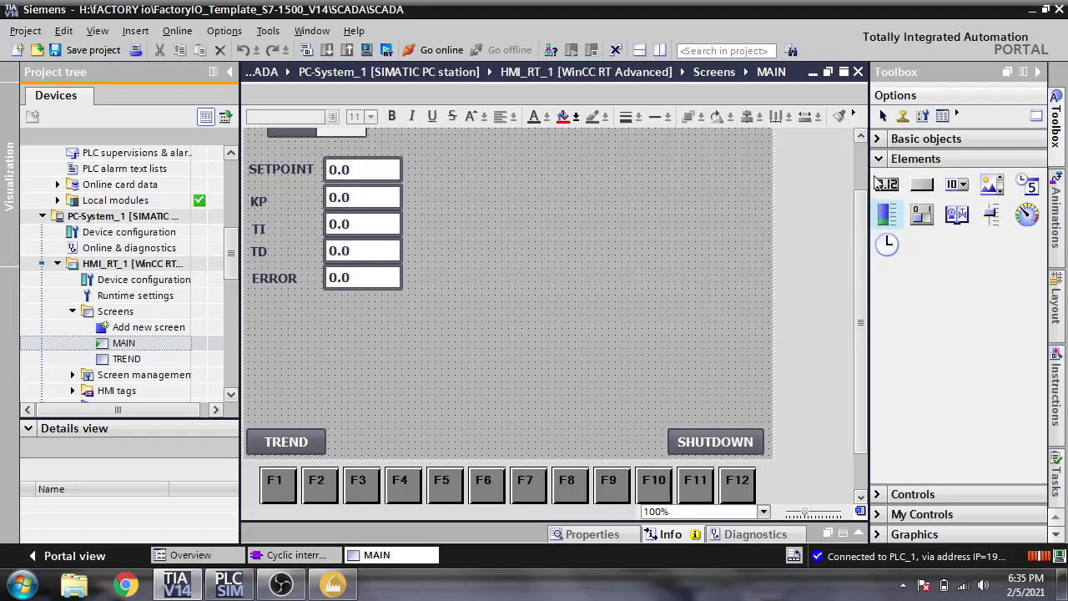
- Open the Tanks folder under Graphics > Automation [EMF] in the Toolbox
left_click(878, 159)
left_click(878, 218)
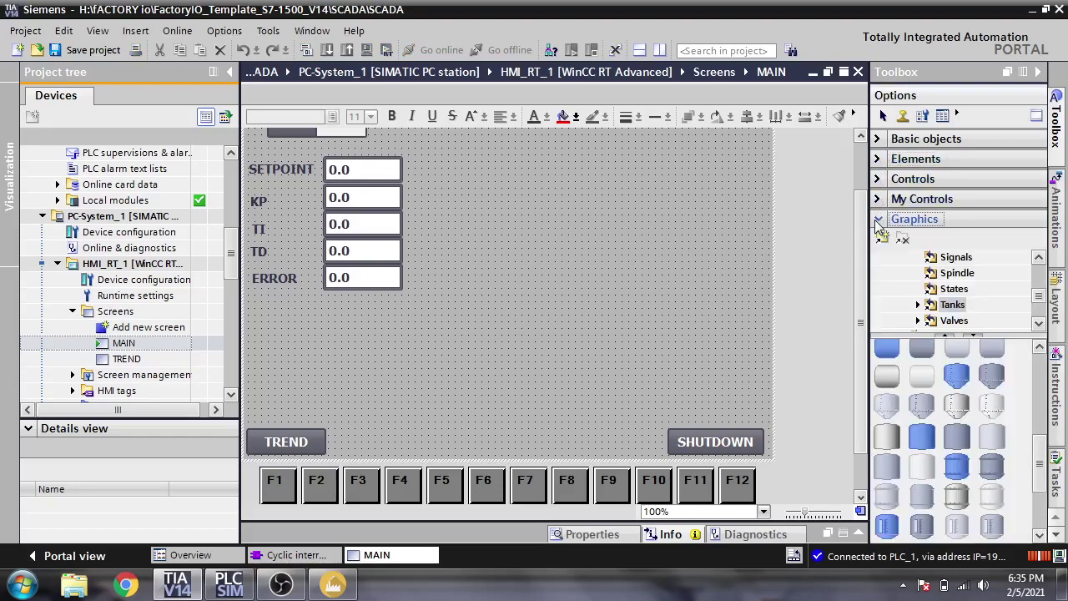
mouse_move(1033, 299)
left_mouse_down()
mouse_move(1037, 278)
mouse_move(1037, 310)
left_mouse_up()
left_click(1012, 288)
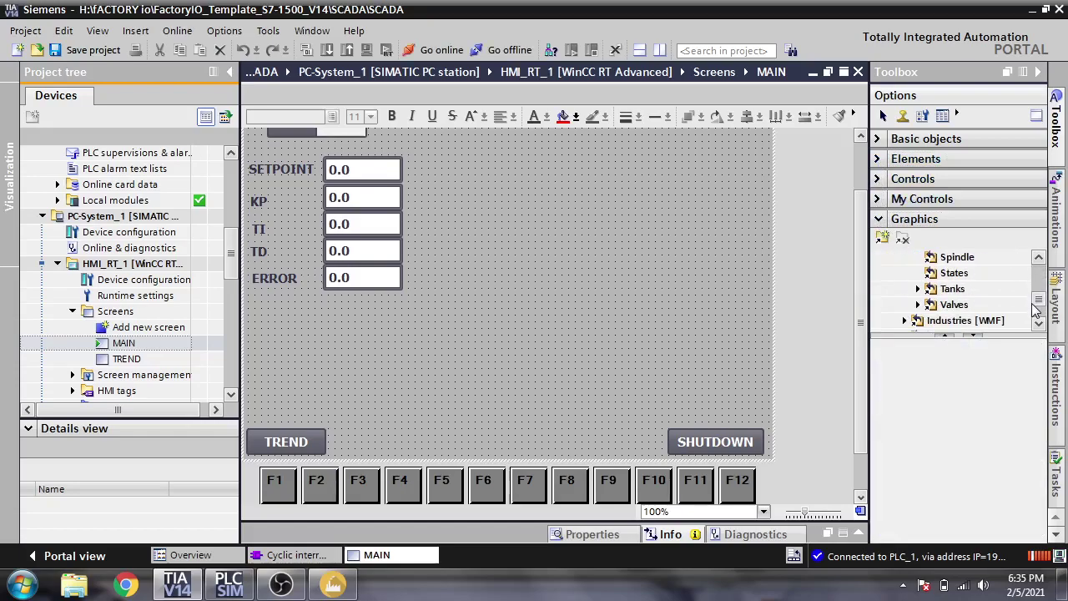
left_click(952, 290)
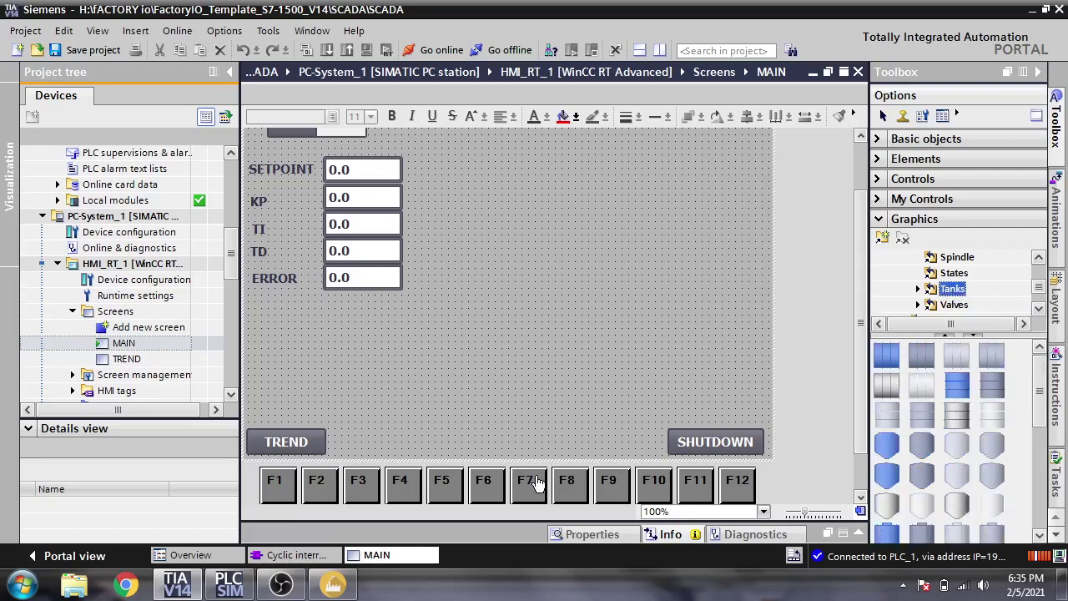
- Confirm PLCSIM is running and Factory I/O uses the S7-PLCSIM driver, then start the tank scene
left_click(228, 584)
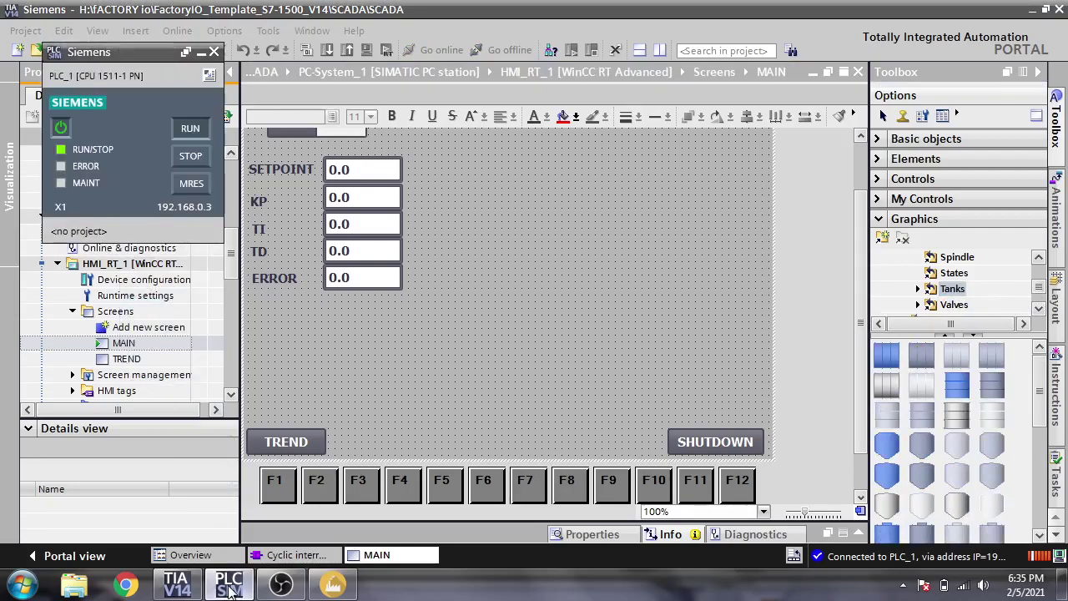
left_click(229, 584)
left_click(333, 586)
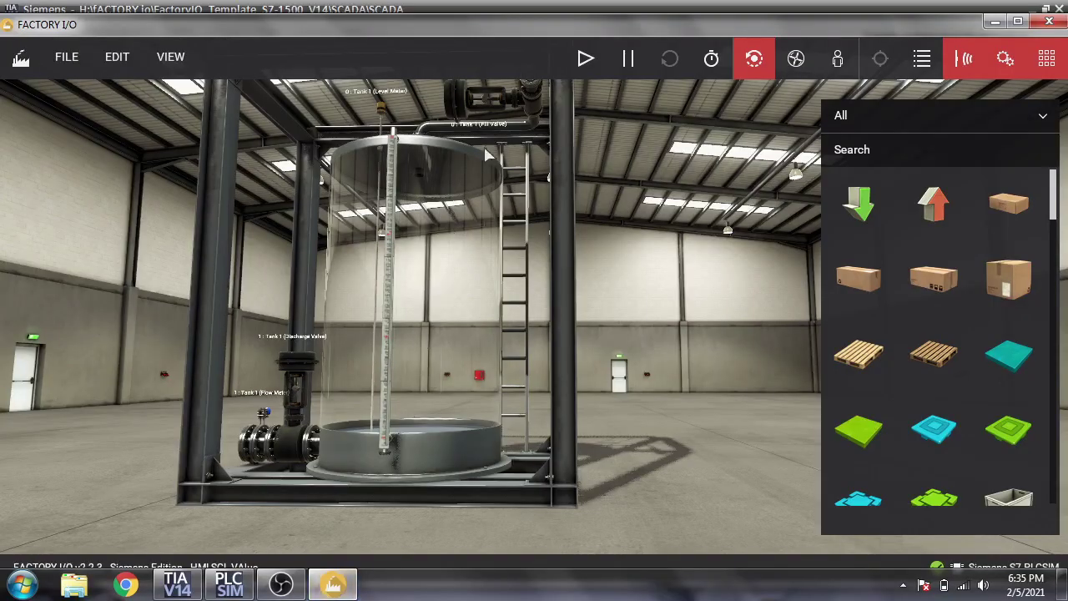
left_click(67, 58)
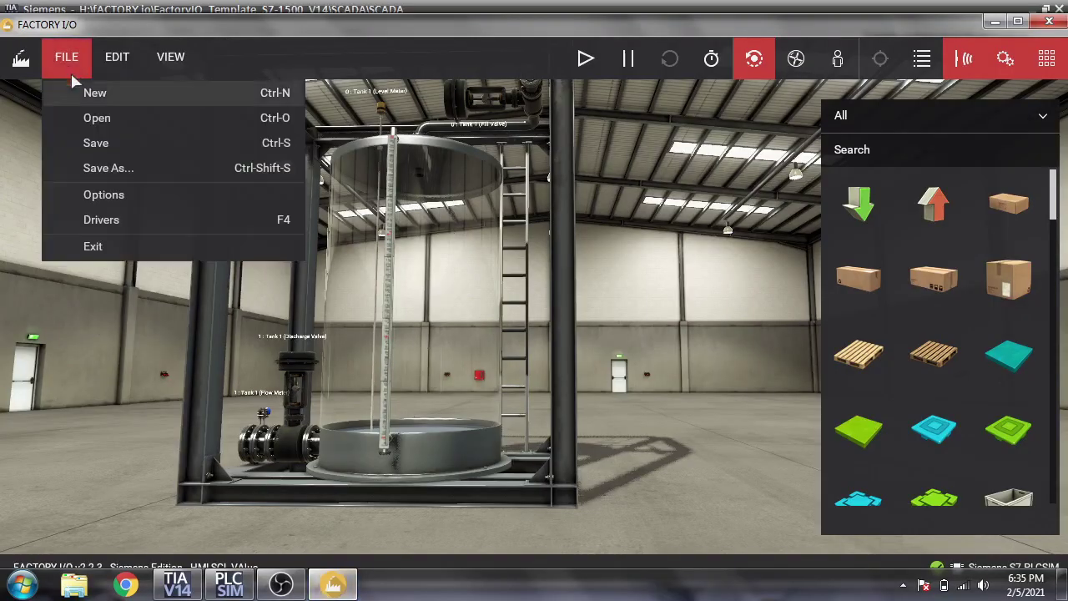
left_click(101, 220)
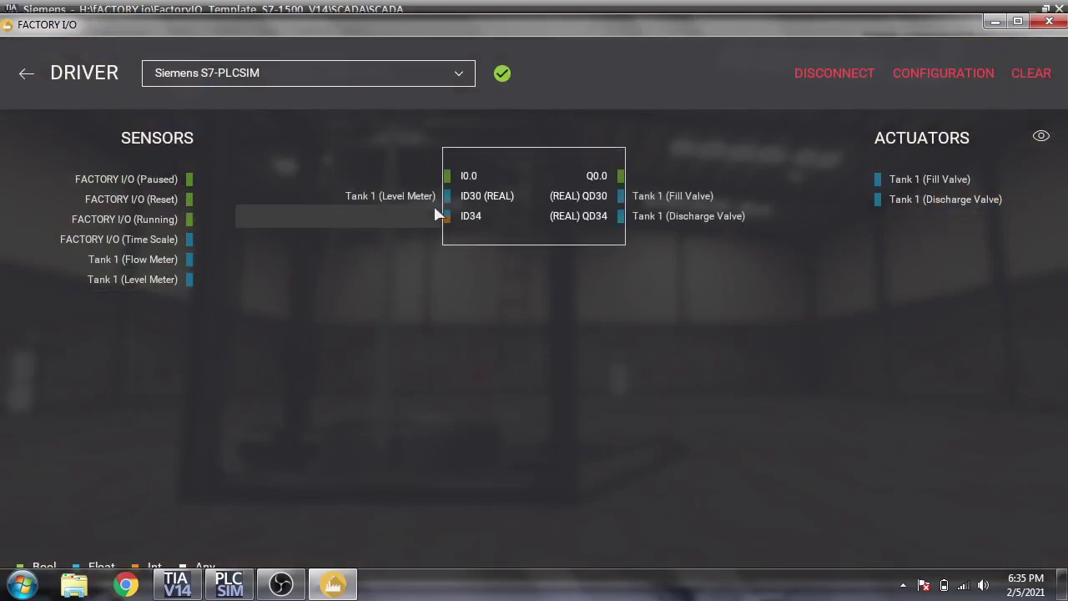
left_click(26, 74)
left_click(582, 63)
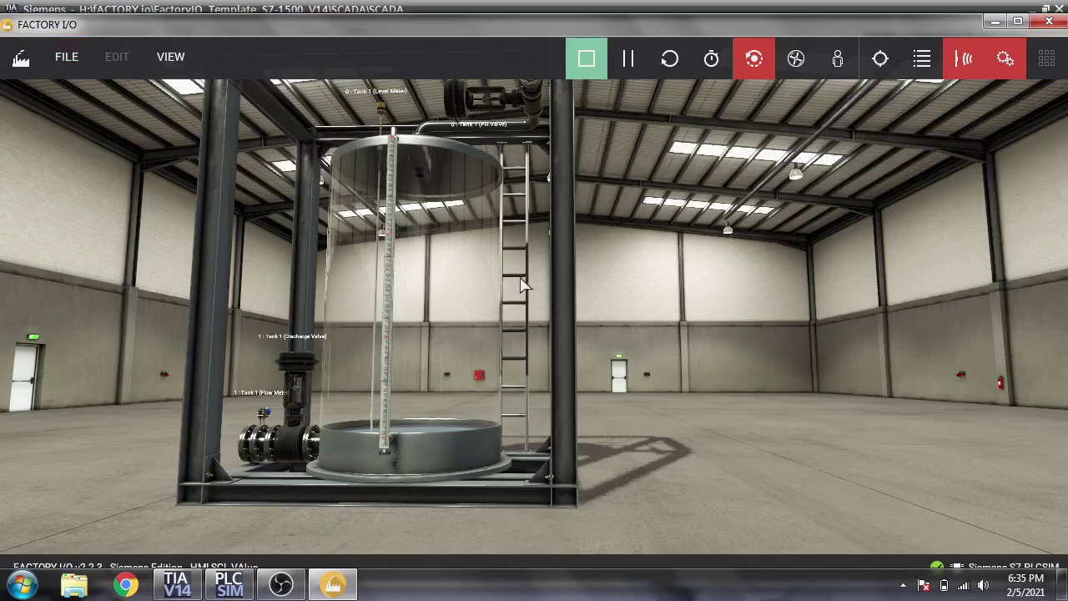
- Drag a grey cylindrical tank from the Tanks gallery onto MAIN and enlarge it to about 227×223
left_click(176, 584)
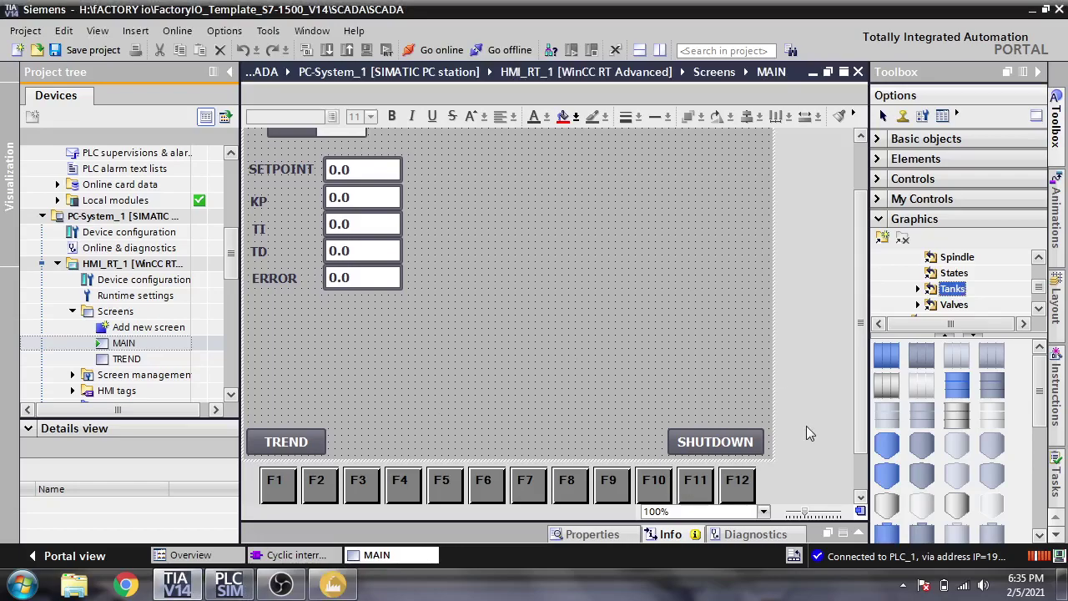
left_click_drag(1042, 422, 1038, 481)
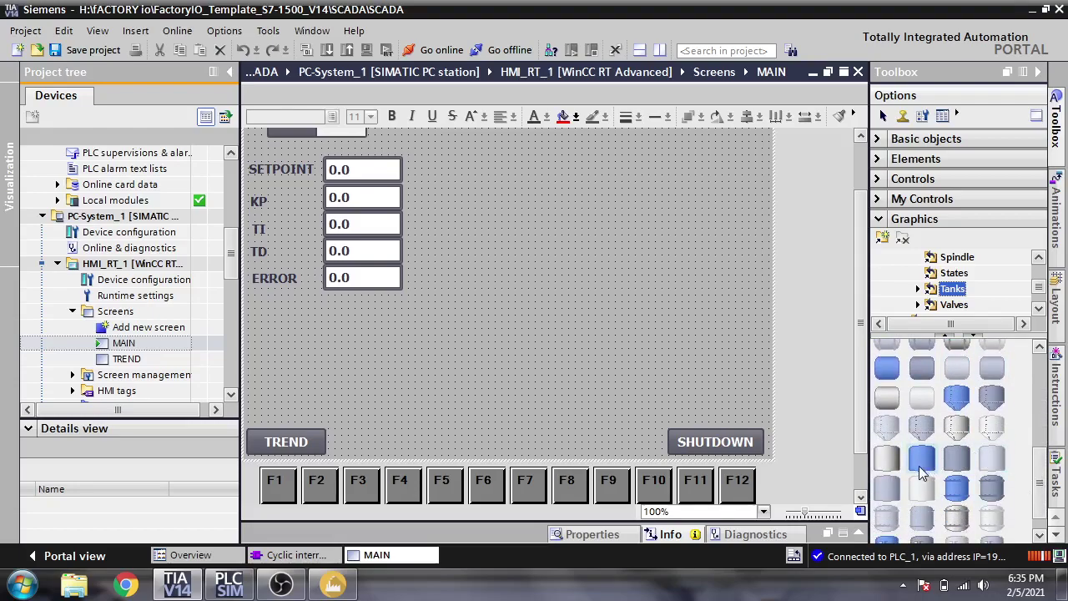
left_click_drag(888, 457, 601, 281)
left_click_drag(655, 307, 683, 342)
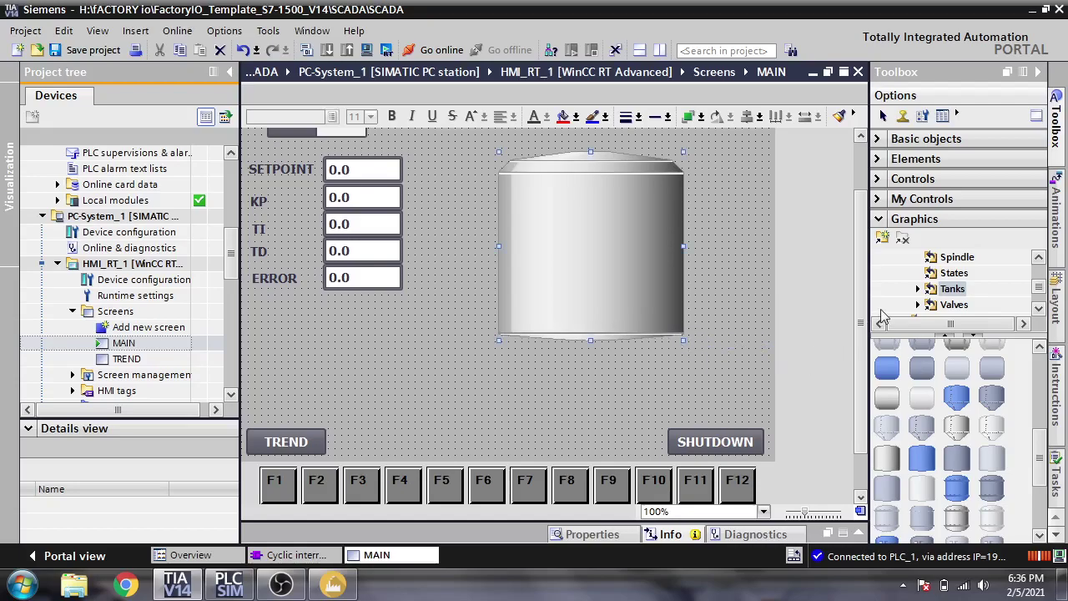
- Draw a Bar element from Elements inside the tank graphic's body
left_click(883, 218)
left_click(882, 139)
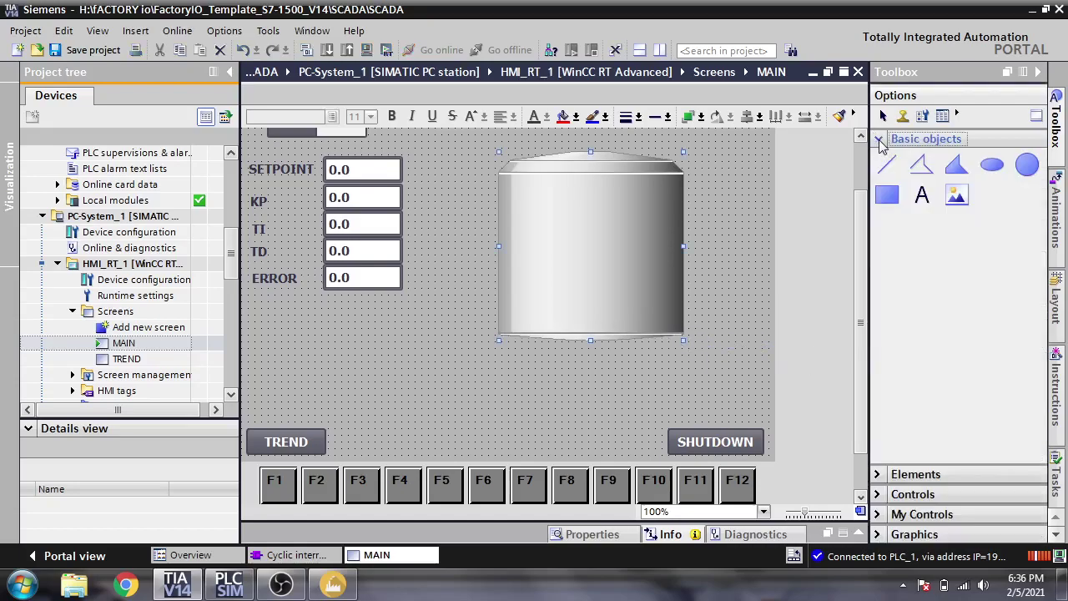
left_click(881, 140)
left_click(882, 160)
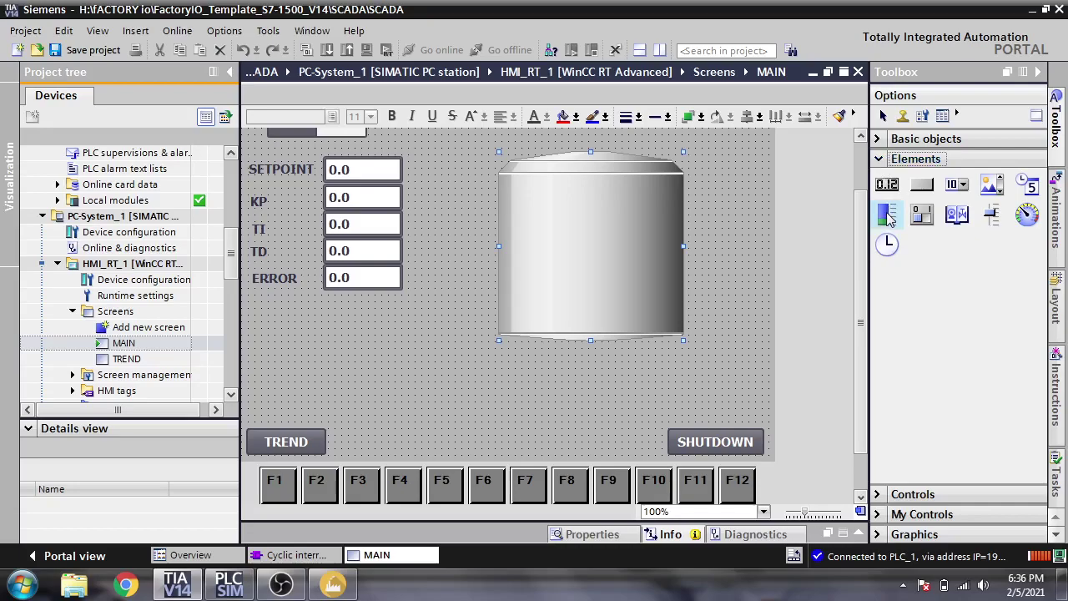
left_click(887, 214)
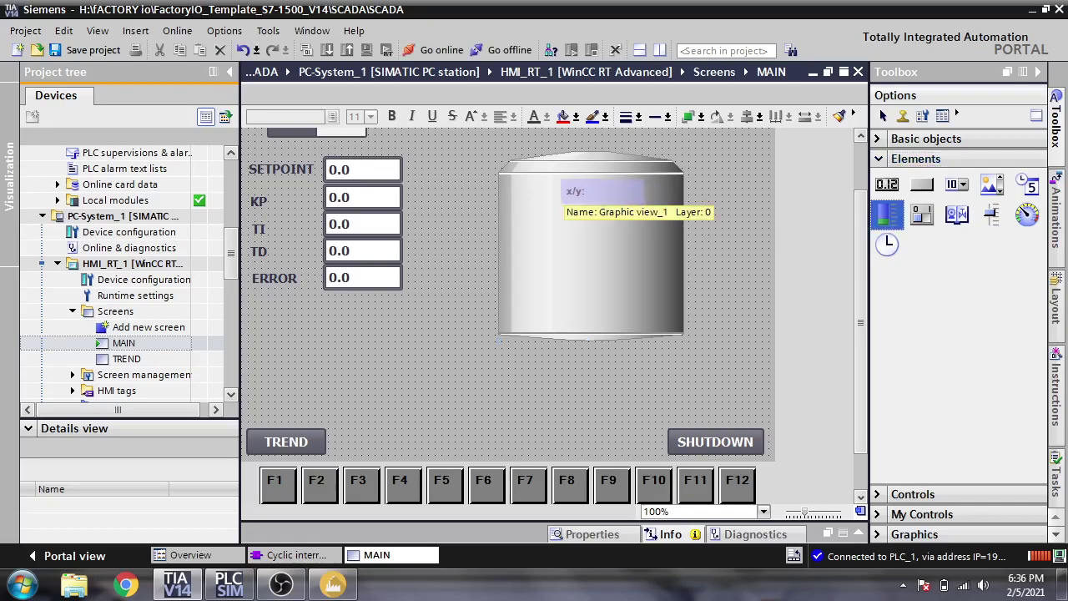
left_click_drag(538, 179, 652, 328)
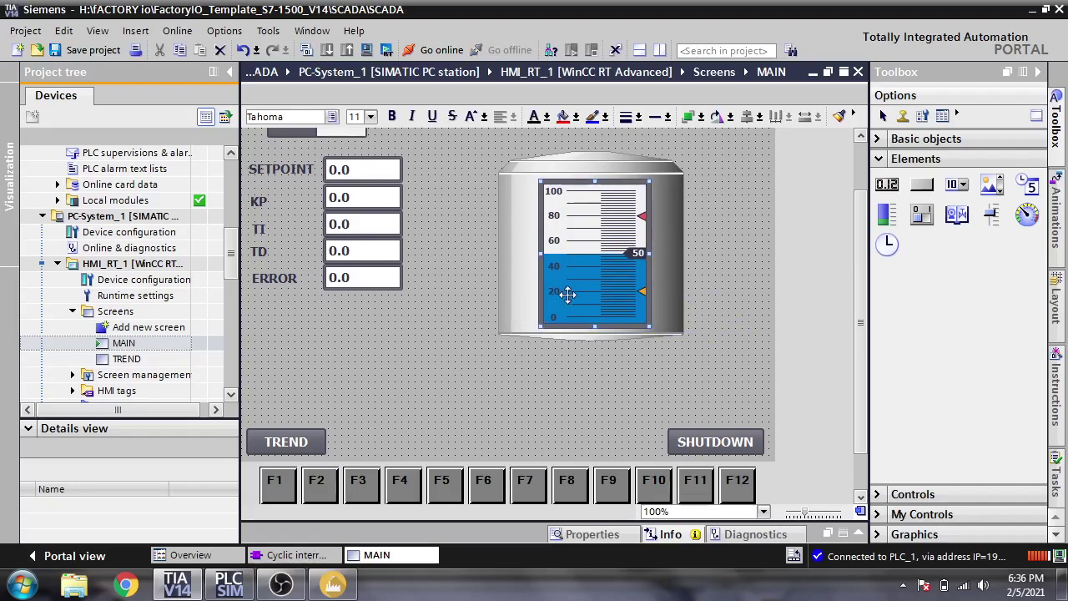
- Set the bar graph's maximum scale value to 10
double_click(568, 295)
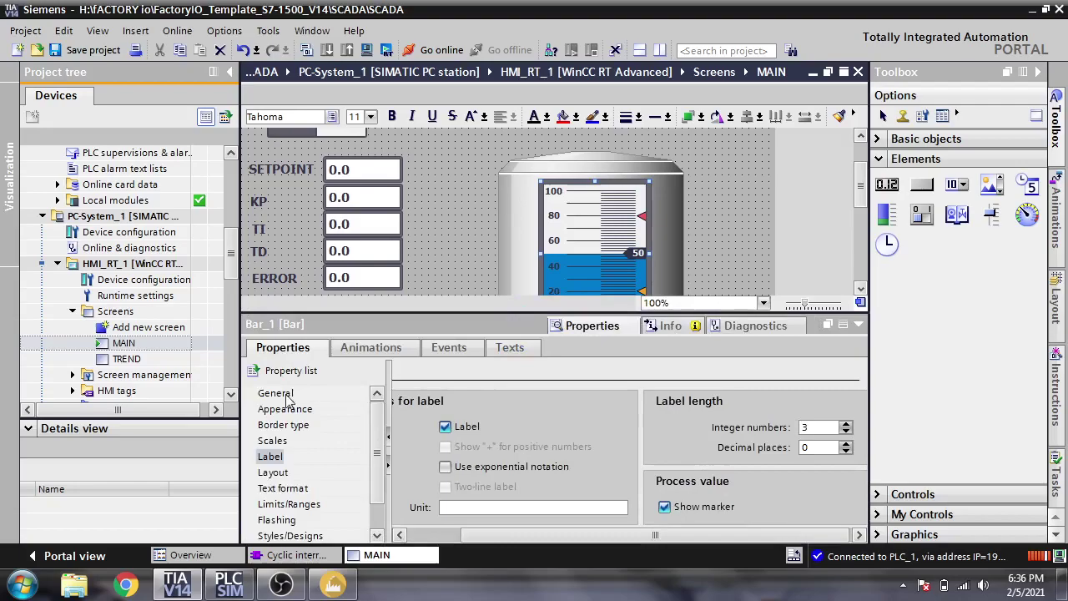
left_click(534, 427)
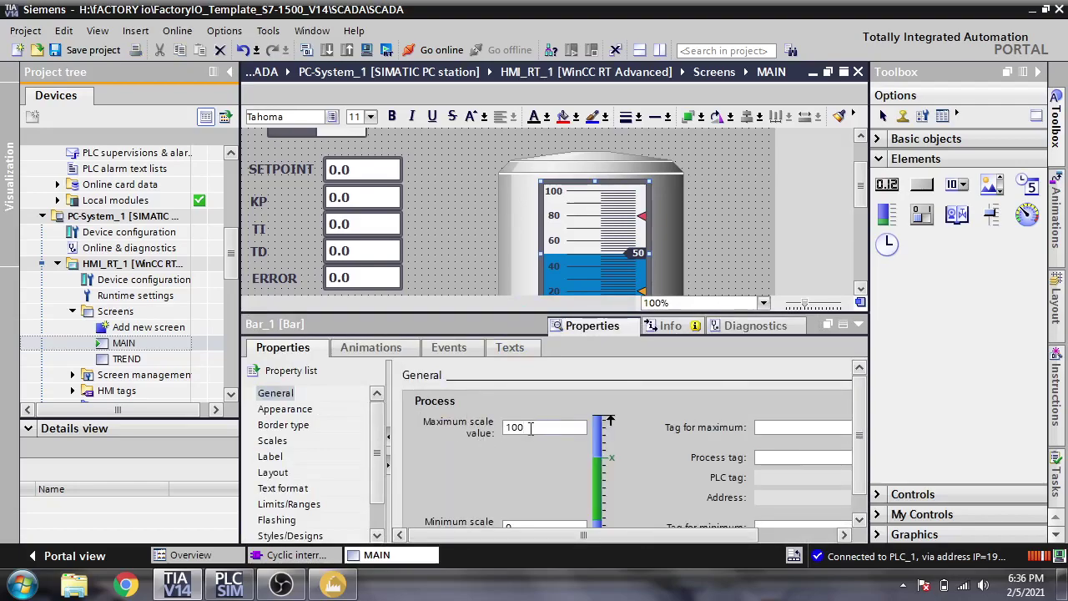
key("Return")
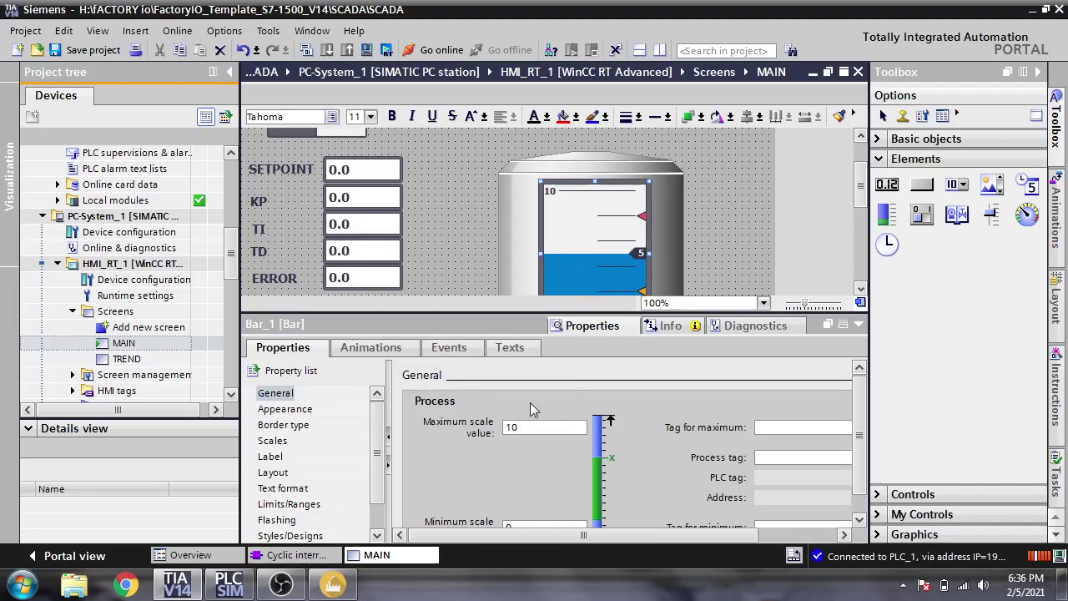
- Make the bar's scale text color black in the Appearance settings
left_click(298, 412)
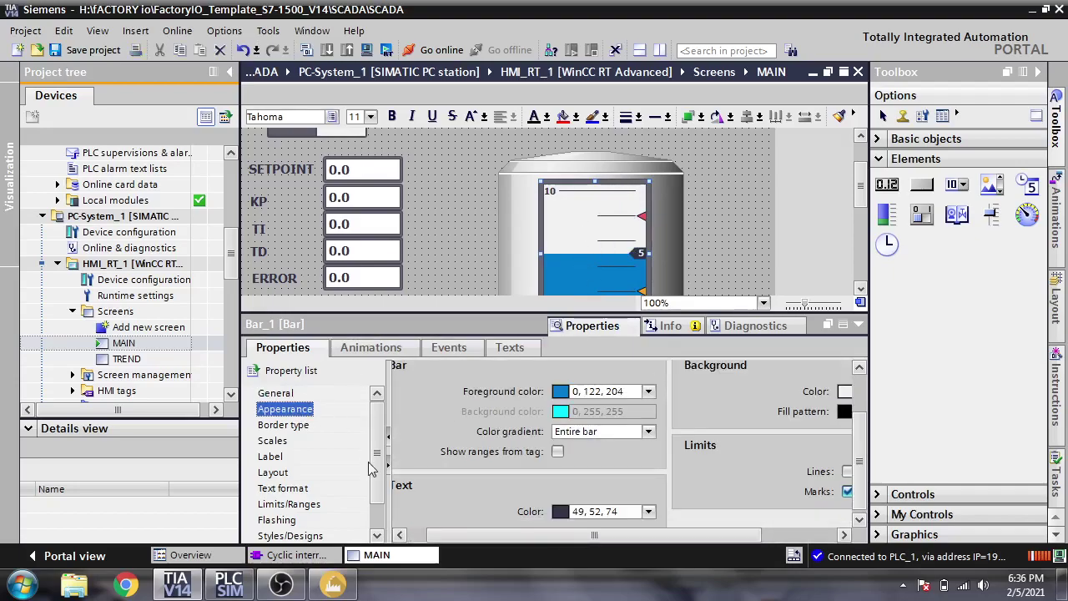
left_click_drag(576, 533, 591, 534)
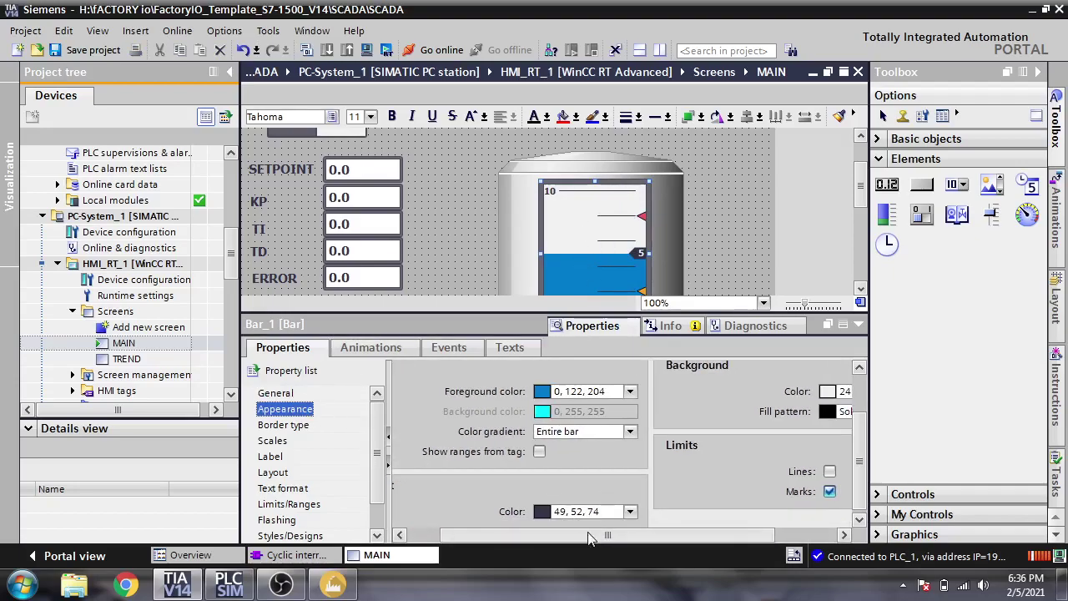
left_click(630, 513)
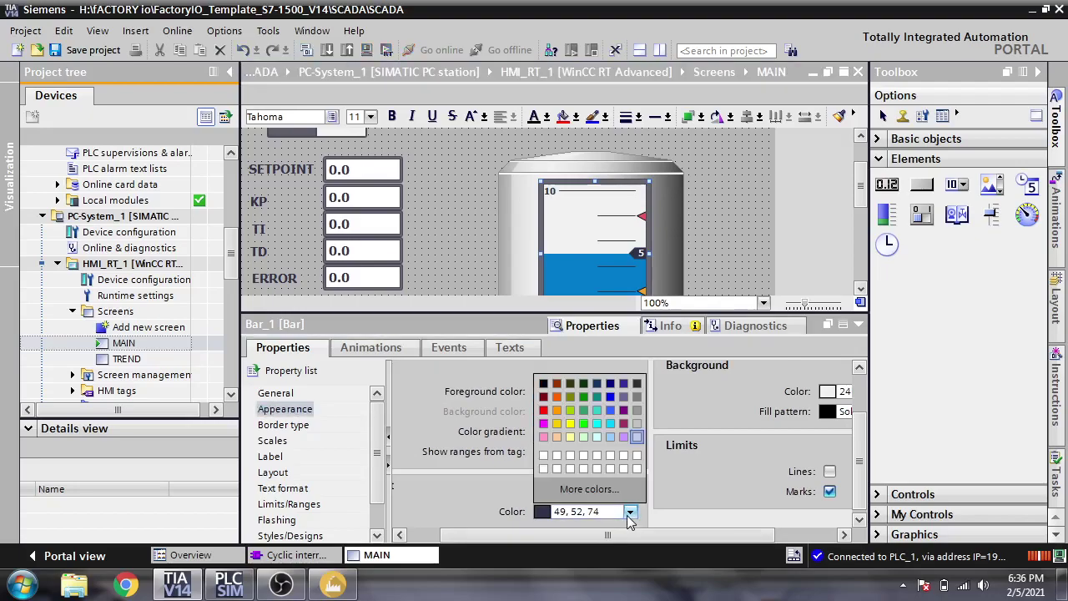
left_click(543, 383)
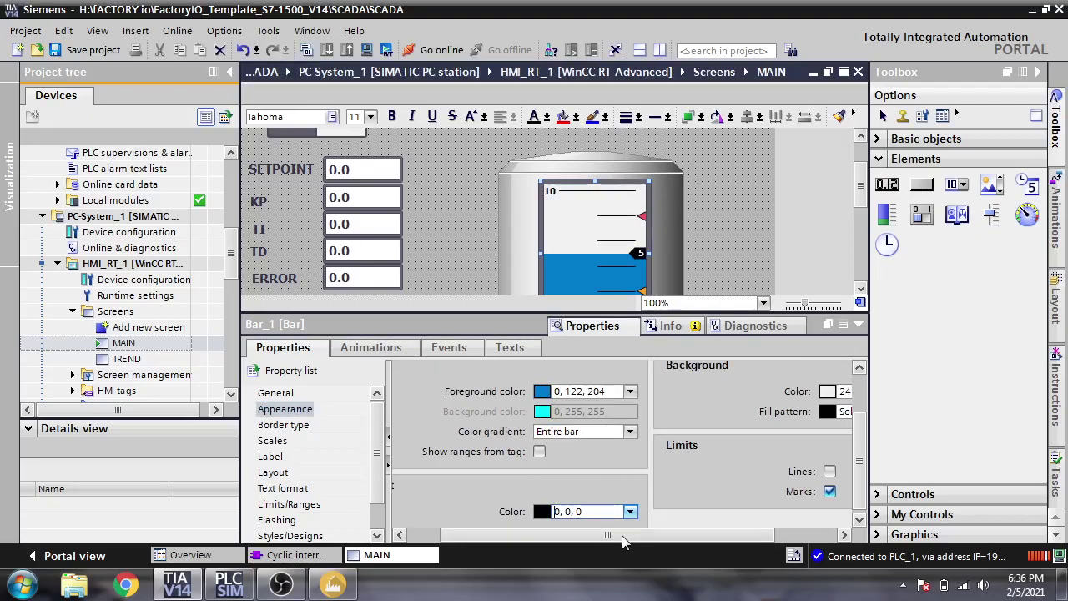
left_click_drag(632, 537, 702, 540)
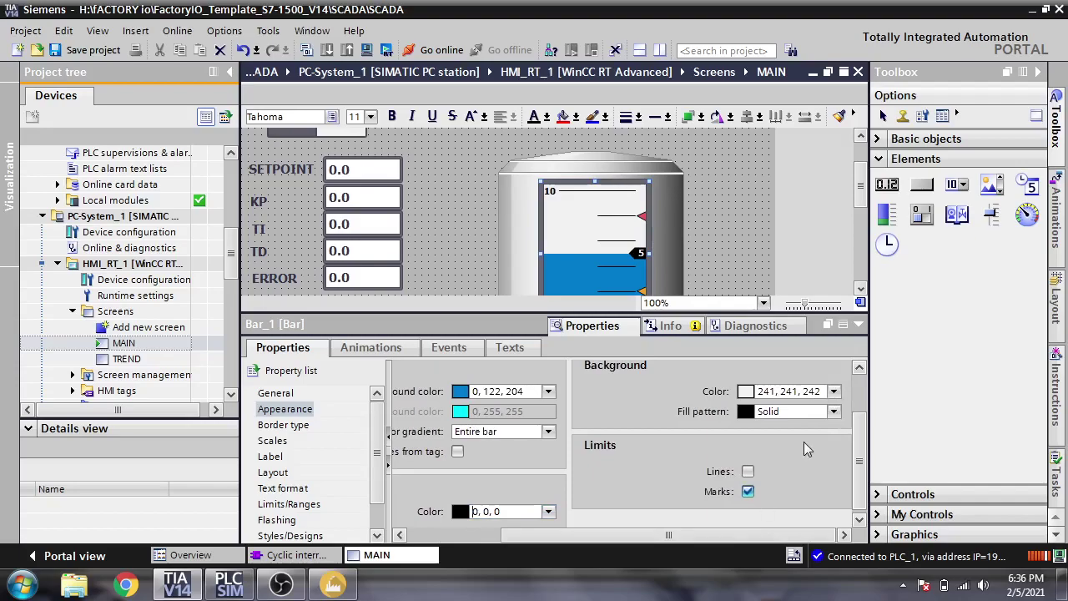
- Try a transparent background fill, then set the bar background back to solid
left_click(833, 411)
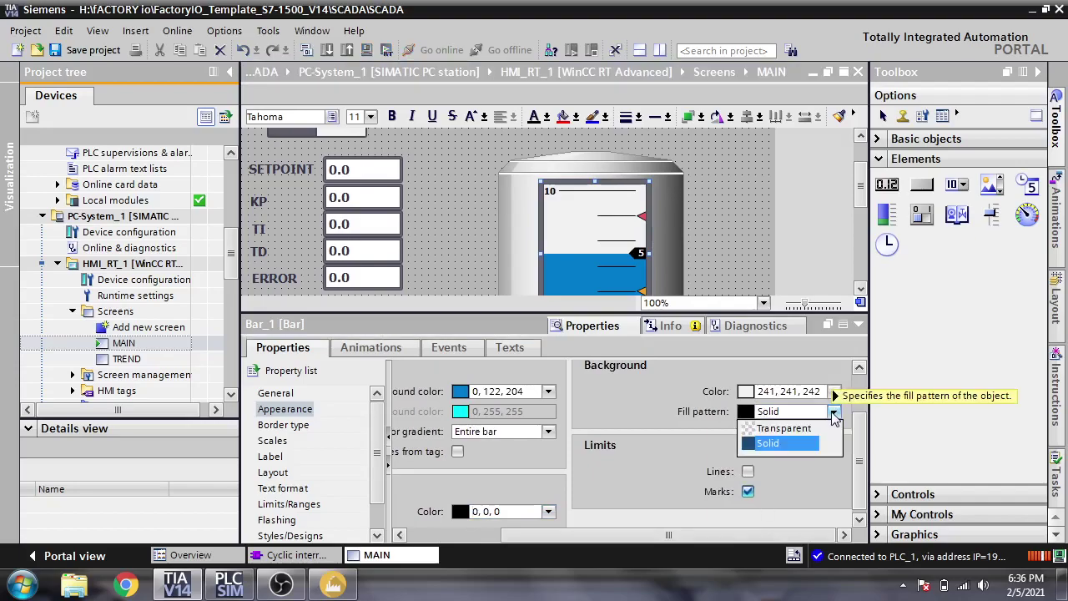
left_click(802, 427)
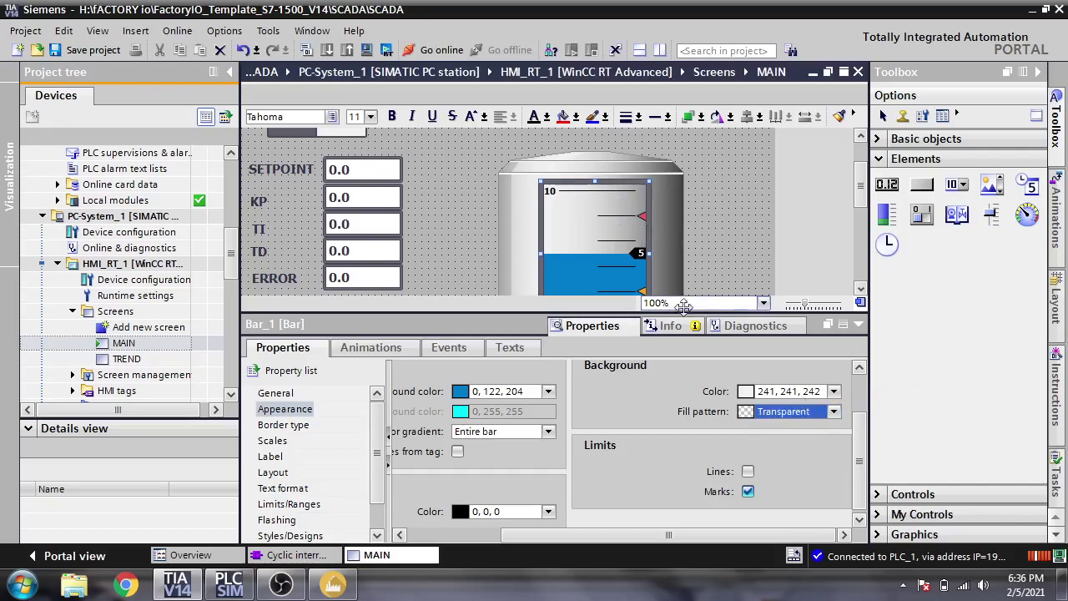
left_click(835, 414)
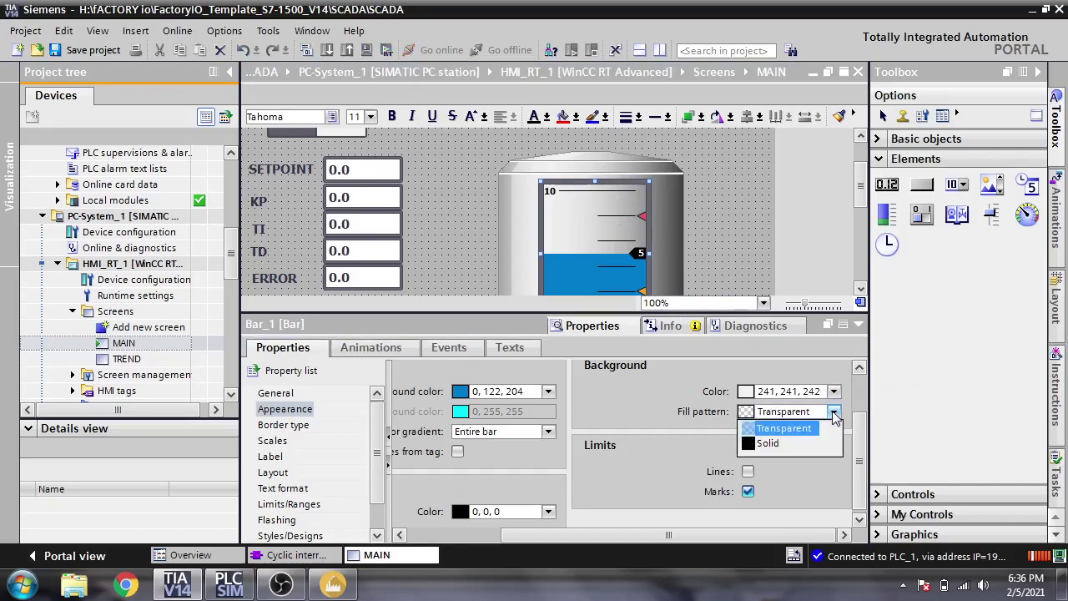
left_click(782, 443)
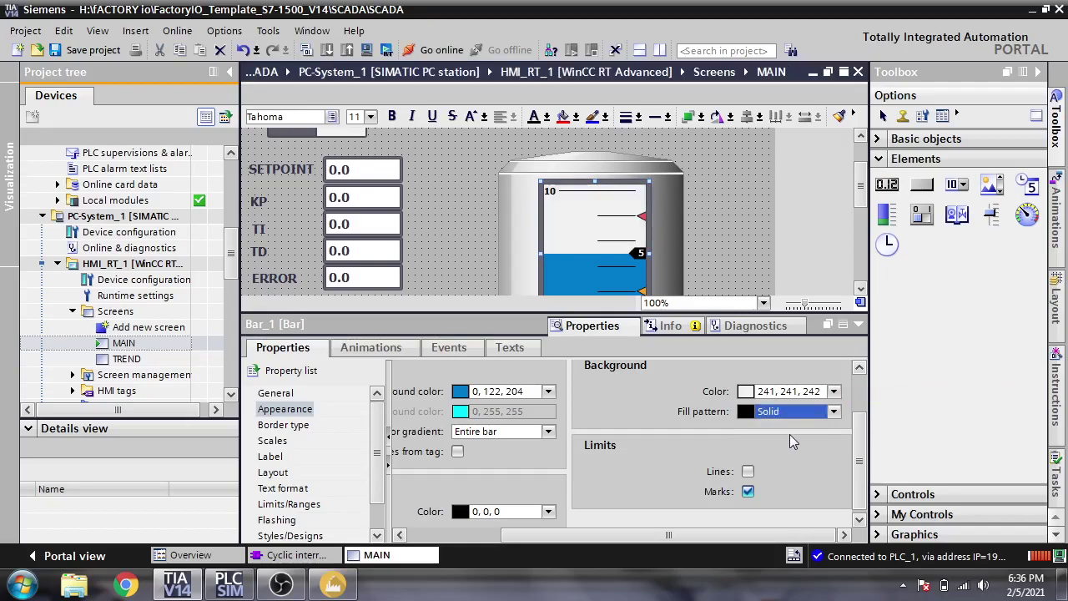
scroll(859, 454, "up", 1)
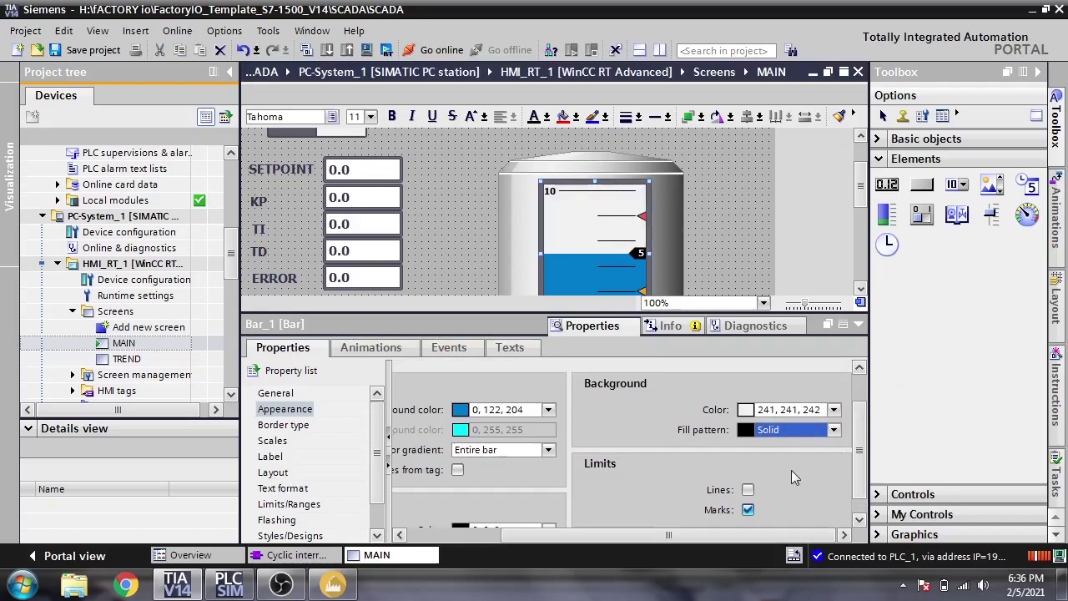
left_click_drag(702, 540, 644, 500)
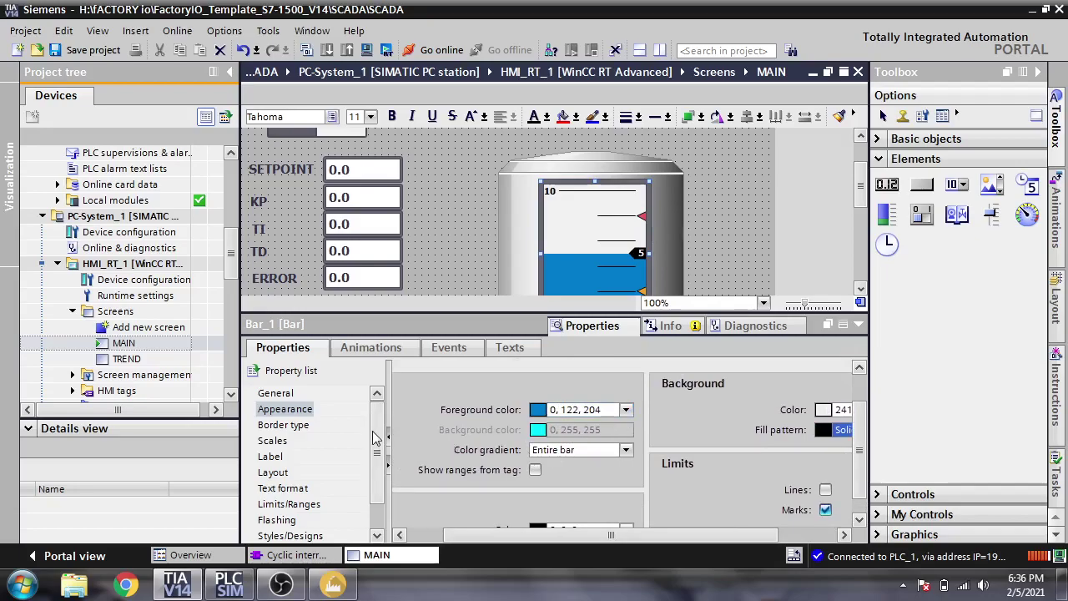
- Set the bar's border width to 1
left_click(298, 426)
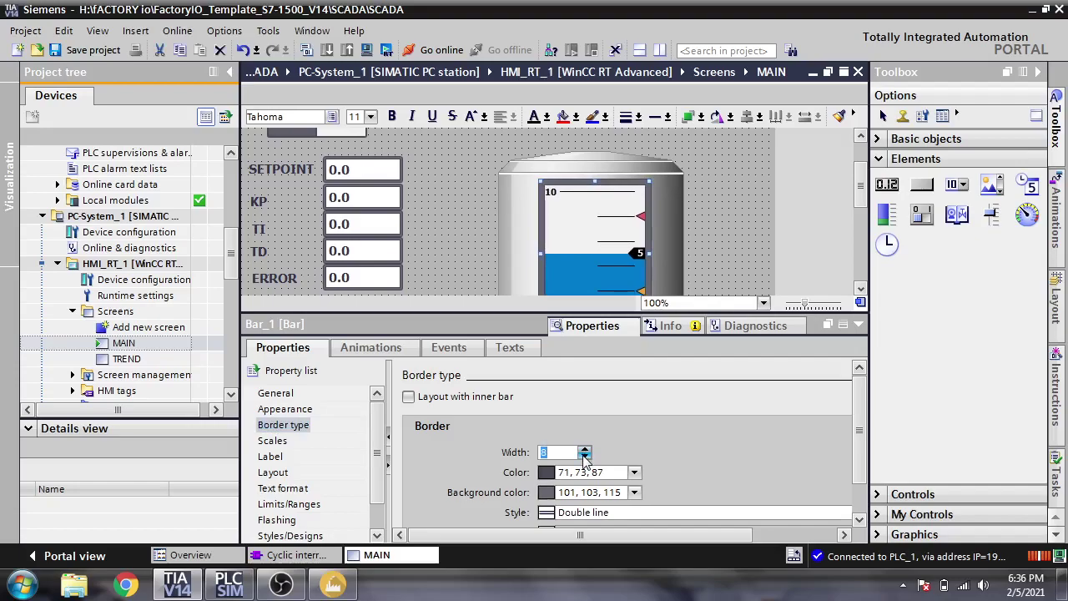
left_click(584, 456)
left_click(585, 457)
left_click(585, 457)
left_click(585, 457)
left_click(584, 456)
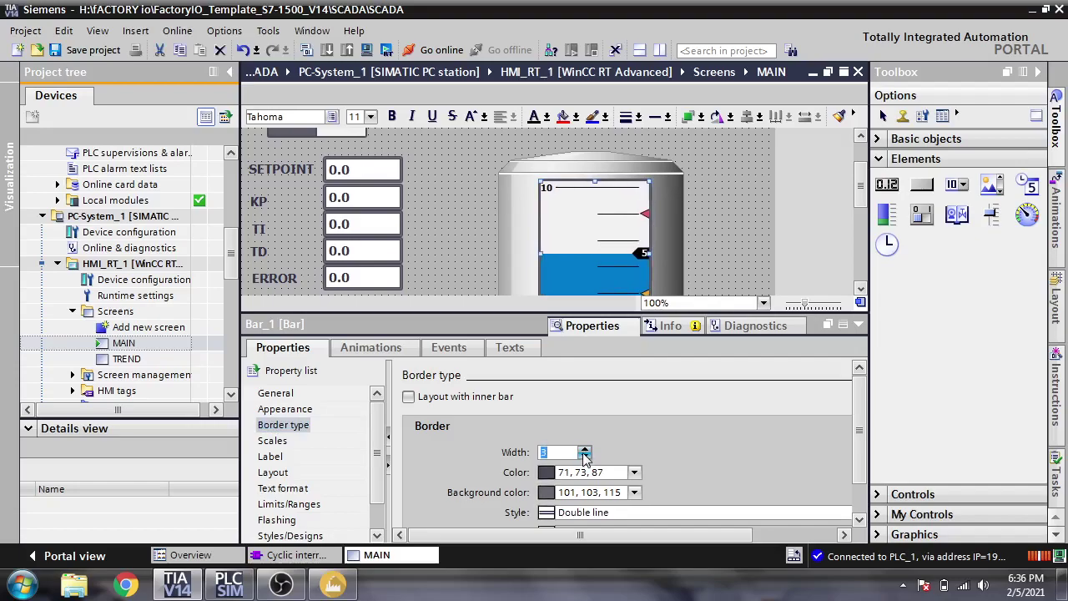
left_click(585, 449)
left_click(585, 456)
left_click(584, 456)
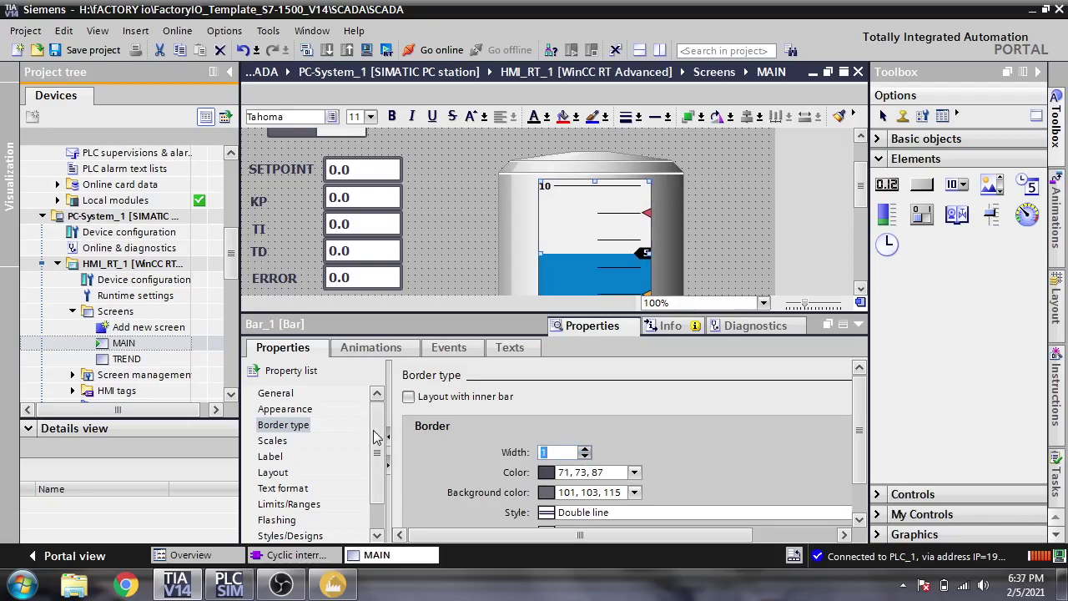
- Set the bar's scale to 10 divisions with a marks label of 1
left_click(274, 441)
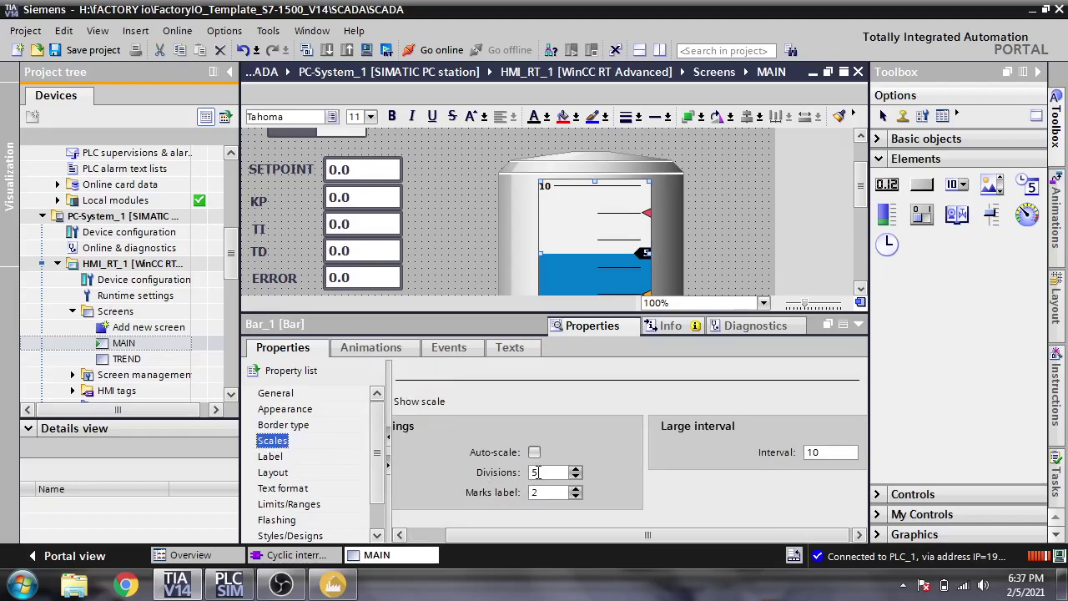
double_click(528, 473)
type("10")
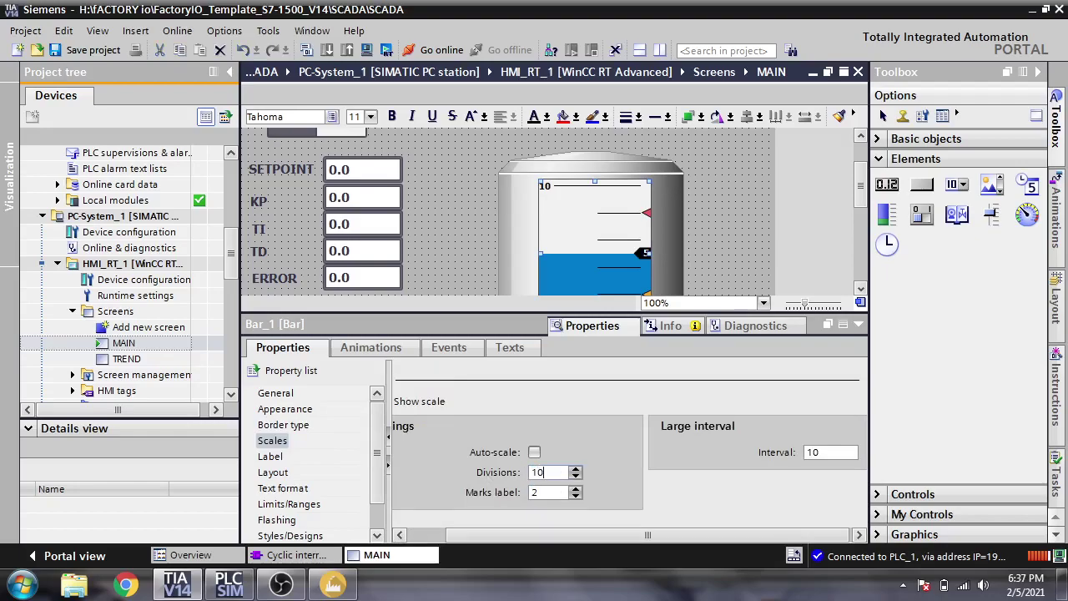
key("Return")
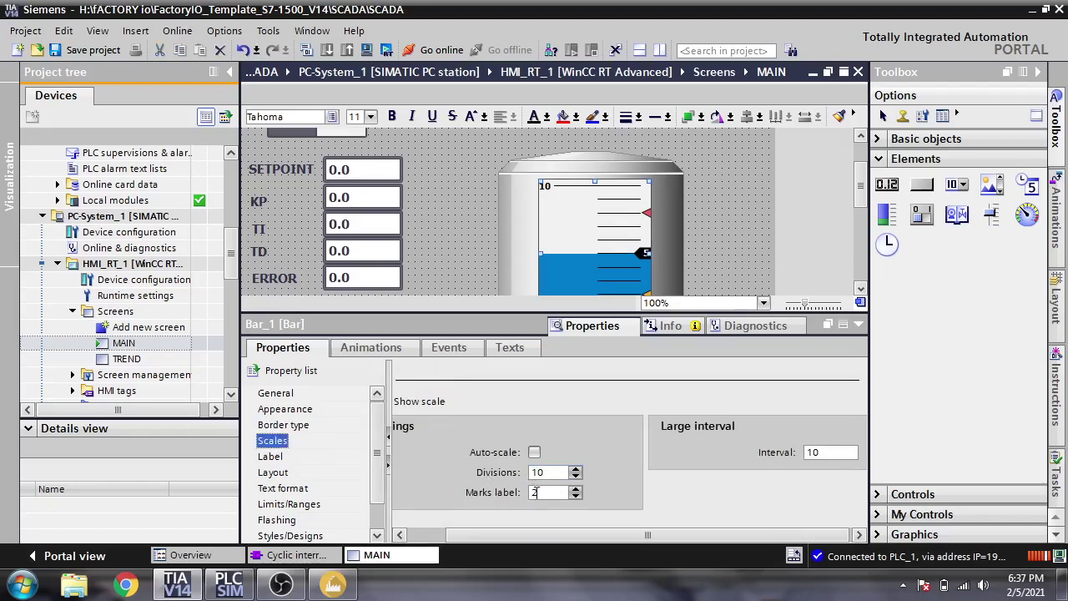
left_click(538, 493)
double_click(532, 492)
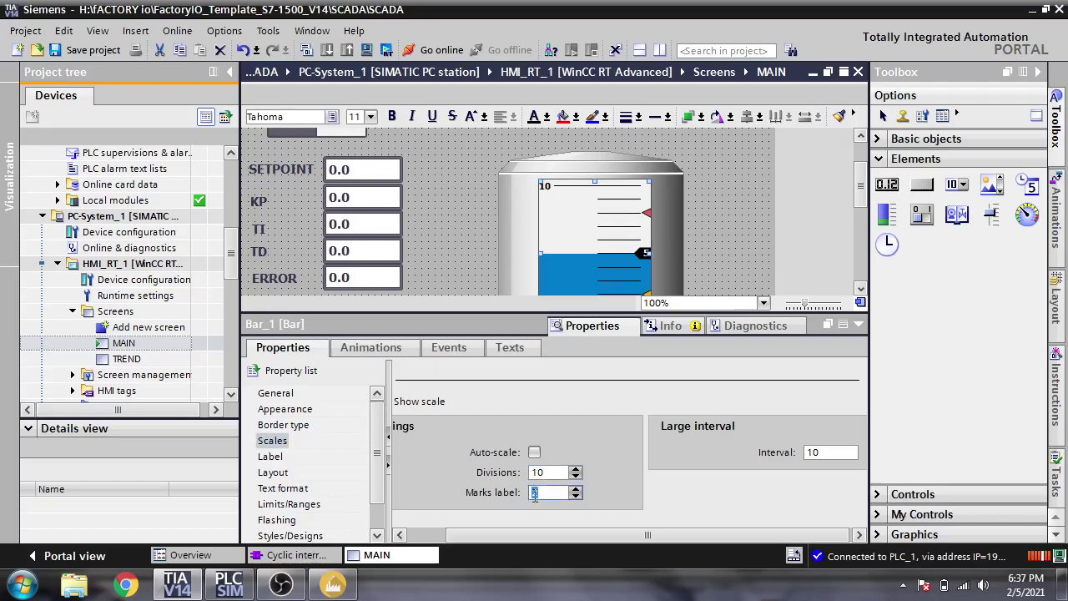
key("Delete")
key("Return")
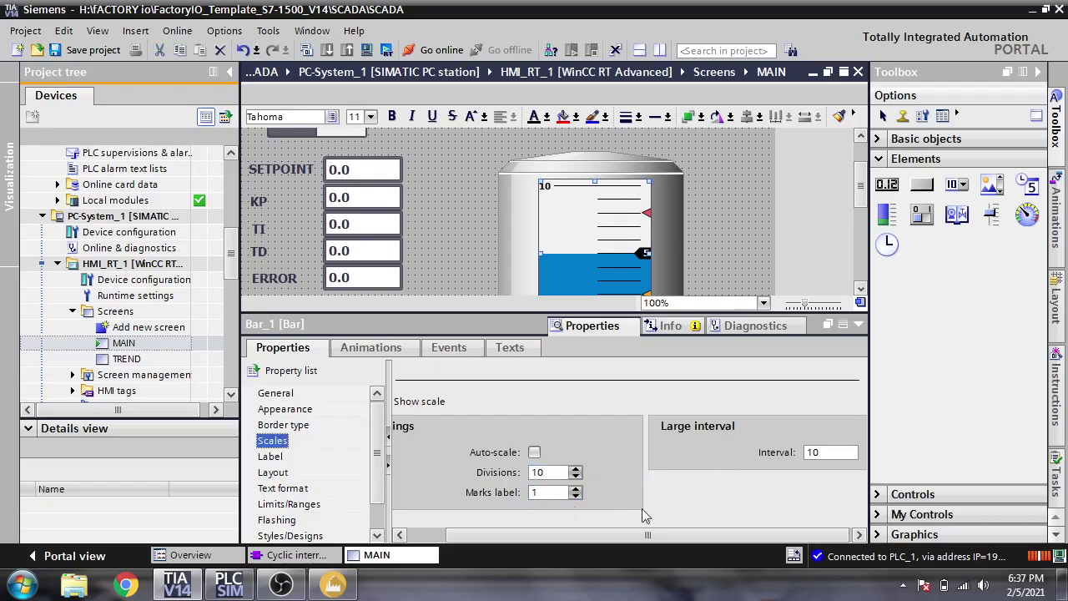
- Set the scale's large interval to 1, correcting an initial entry of 100
left_click_drag(828, 453, 800, 453)
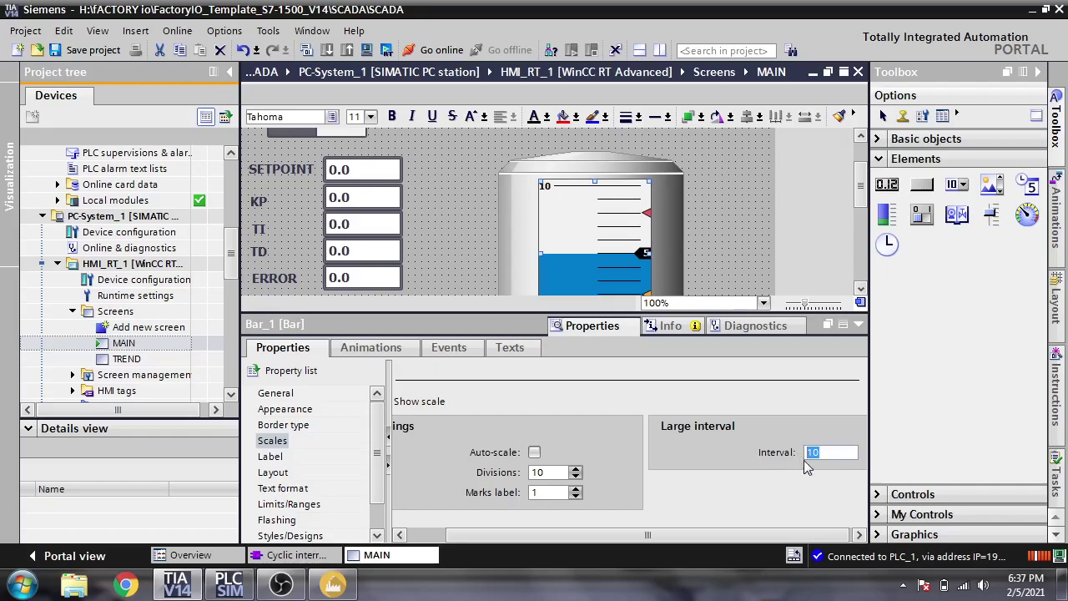
type("100")
key("Return")
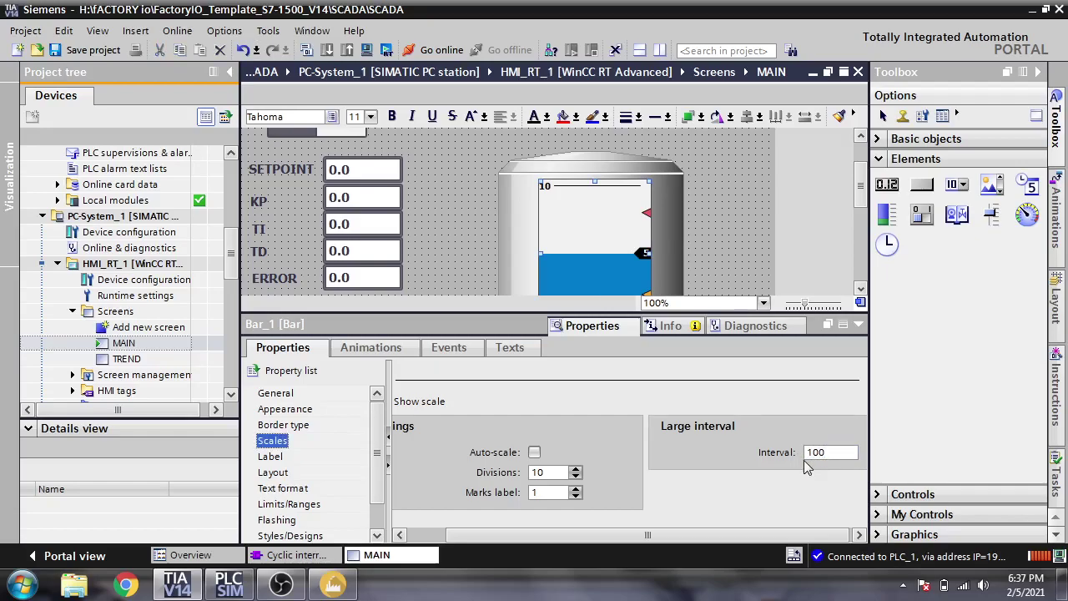
left_click_drag(831, 452, 791, 457)
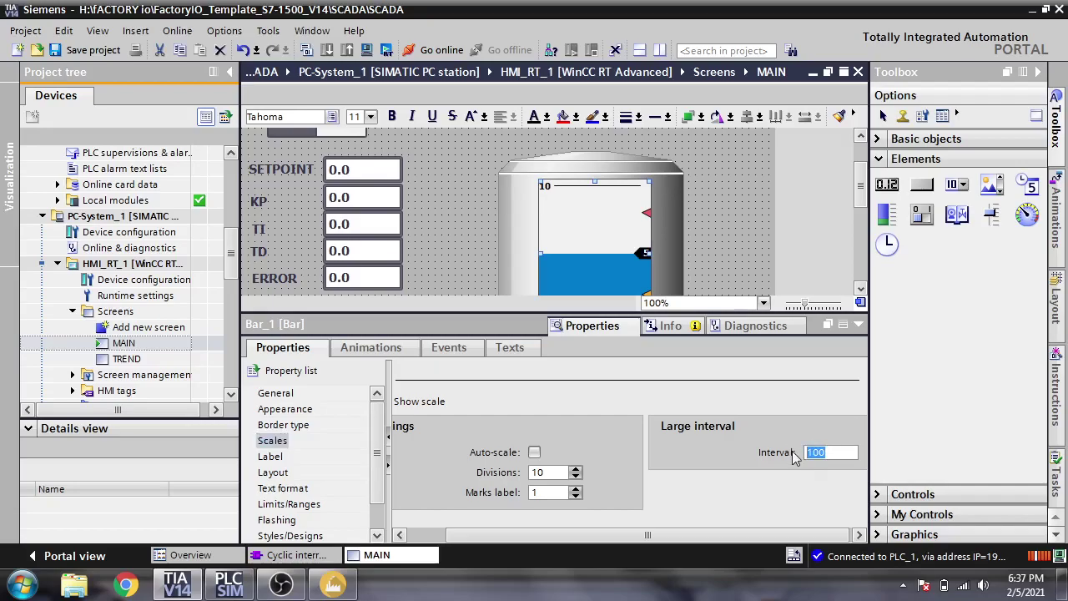
type("1")
key("Return")
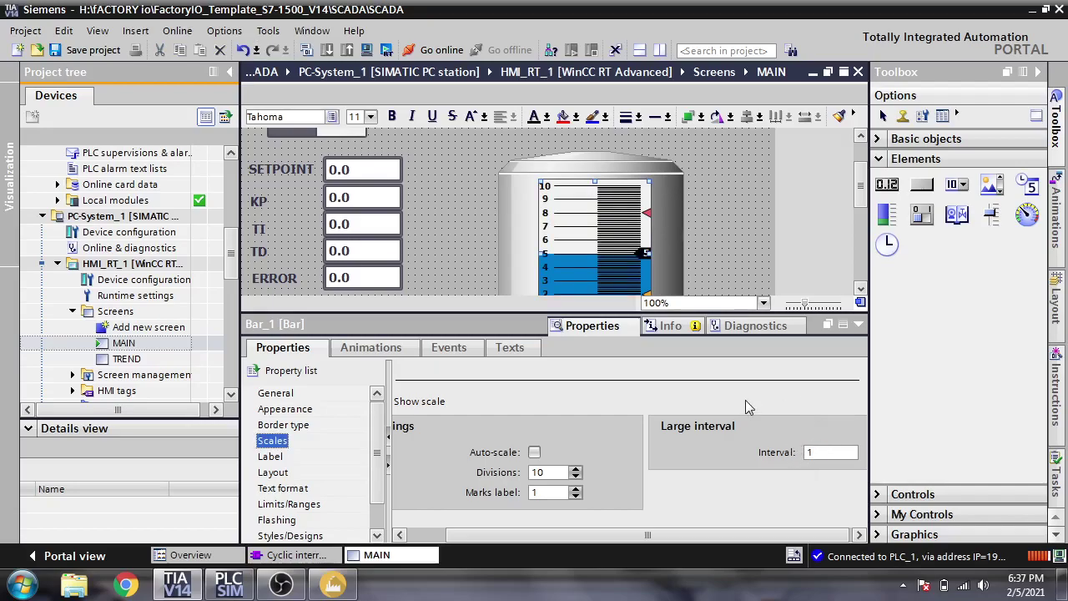
left_click_drag(657, 530, 613, 516)
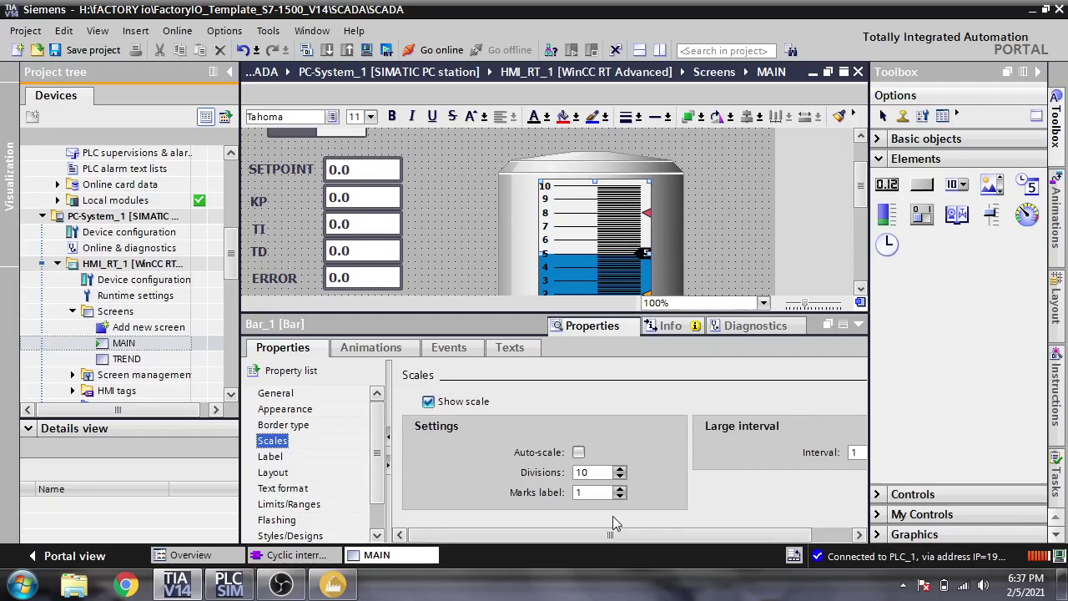
- Set the bar's label decimal places to 1
left_click(282, 459)
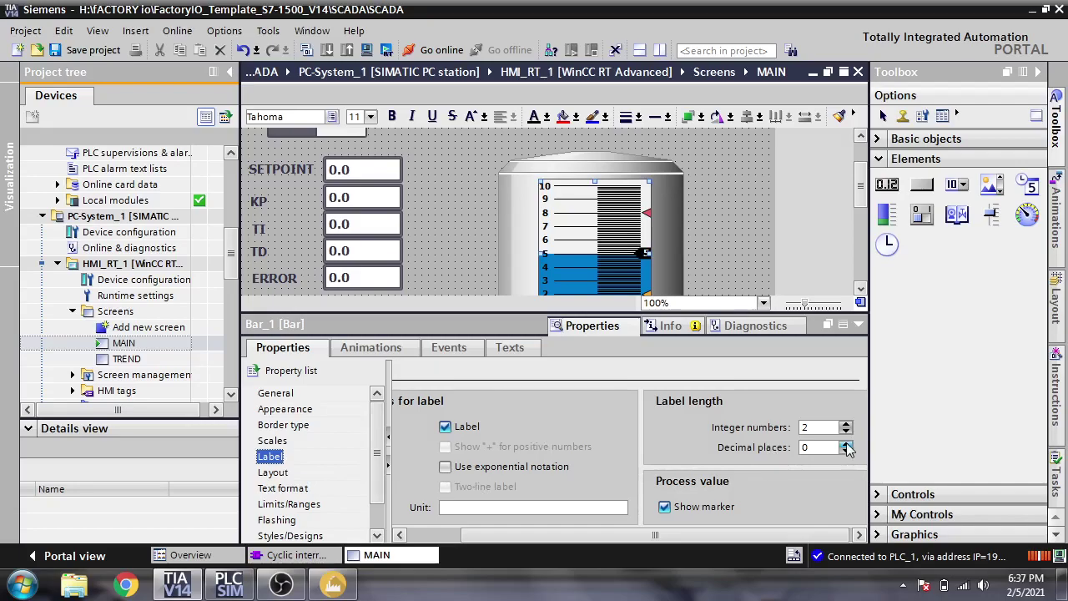
left_click(847, 444)
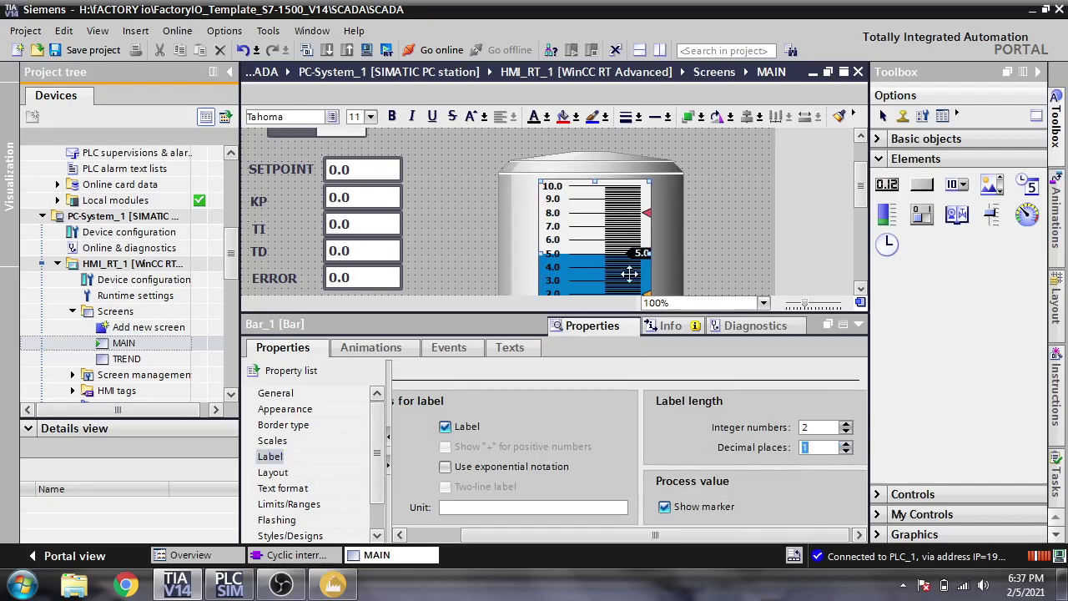
left_click_drag(380, 430, 387, 462)
- Review the bar's Text format, Layout, Limits/Ranges and Flashing property pages
left_click(292, 459)
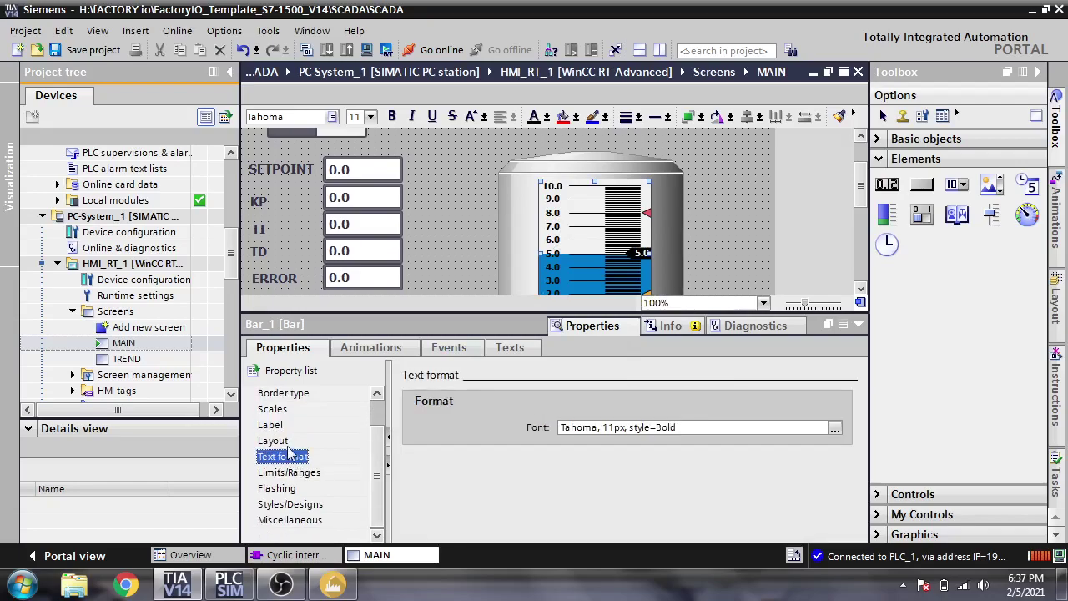
left_click(281, 441)
left_click(288, 473)
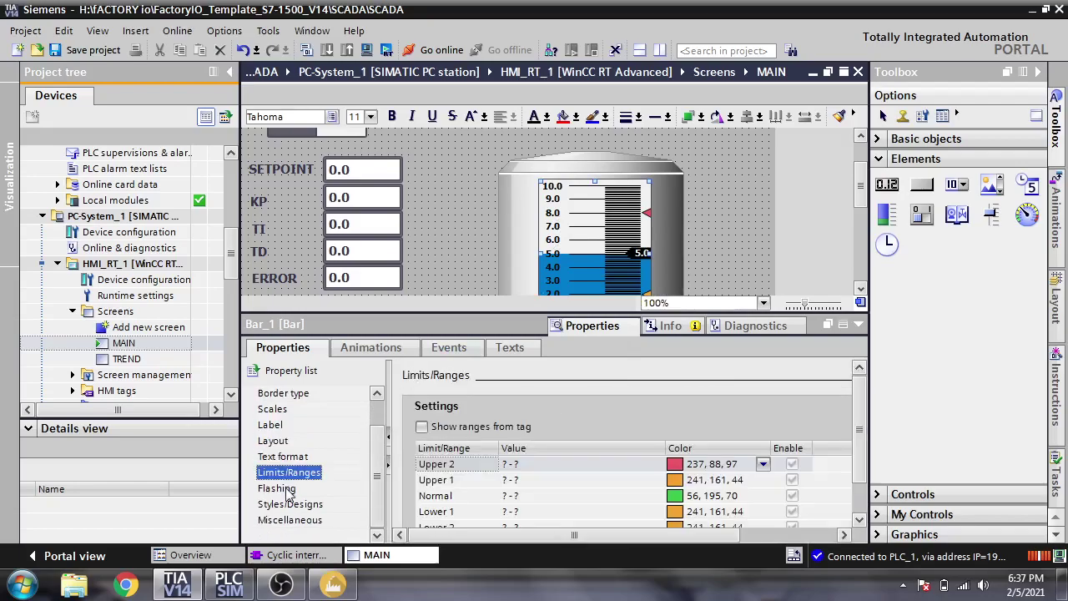
left_click(286, 490)
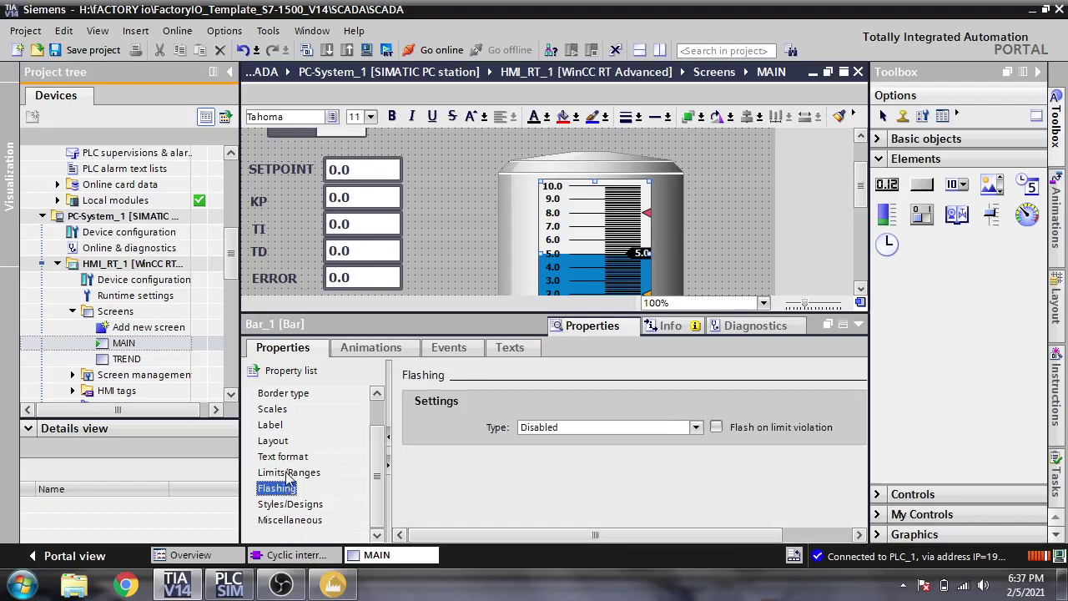
left_click(290, 473)
scroll(858, 417, "down", 1)
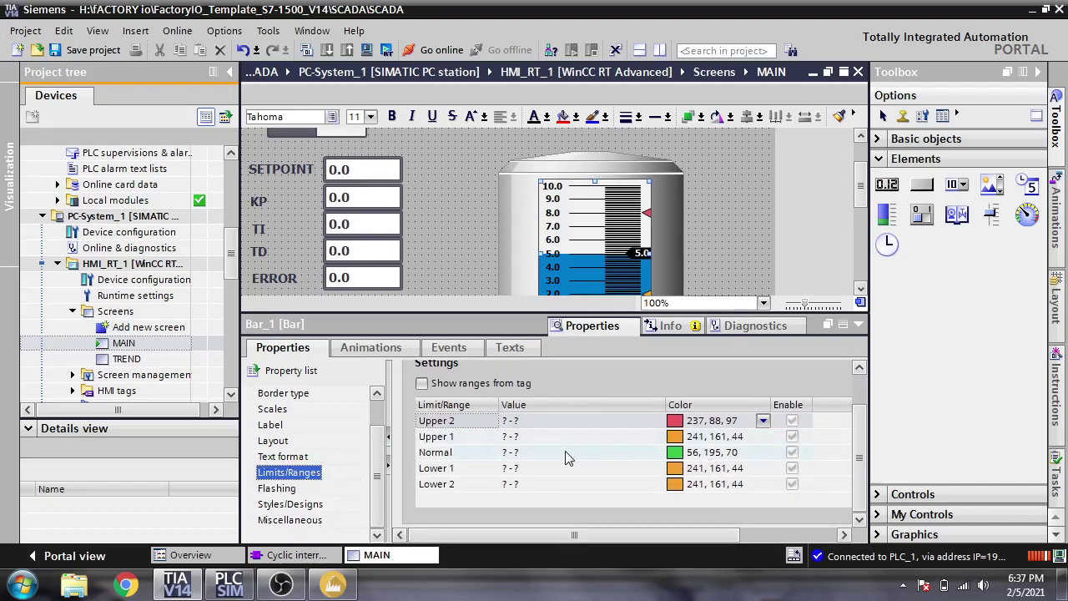
scroll(379, 451, "up", 1)
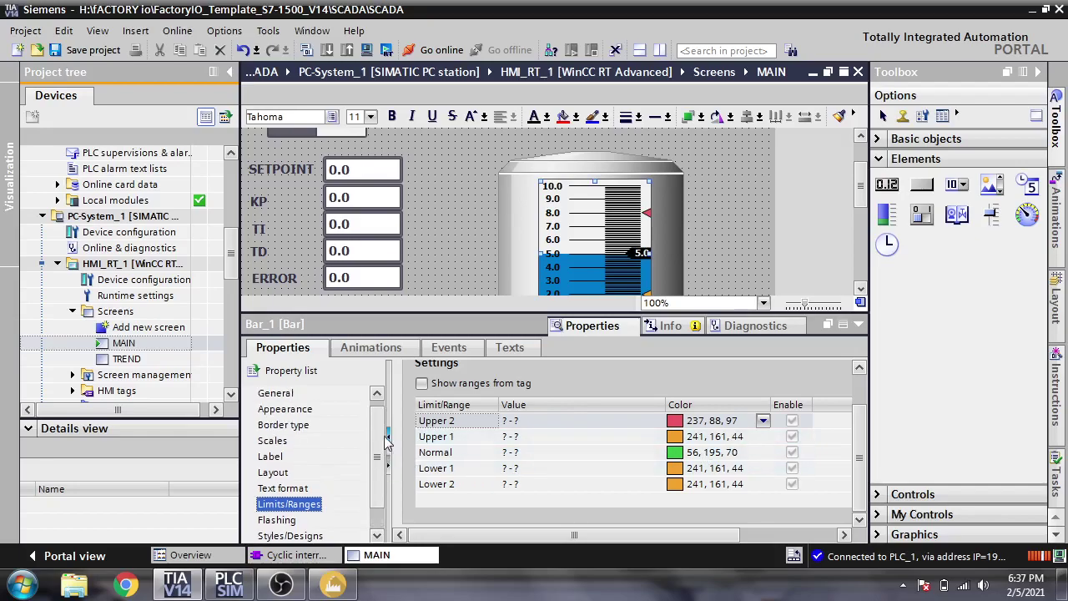
- Choose Set Point as the bar's process tag in General properties and collapse the inspector
left_click(323, 394)
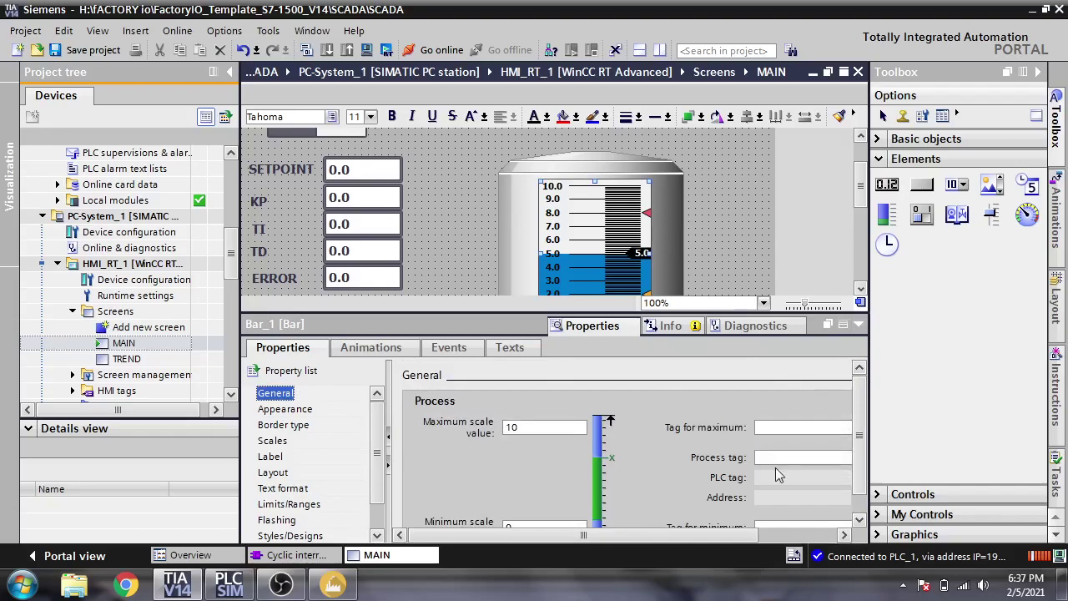
left_click_drag(719, 535, 797, 535)
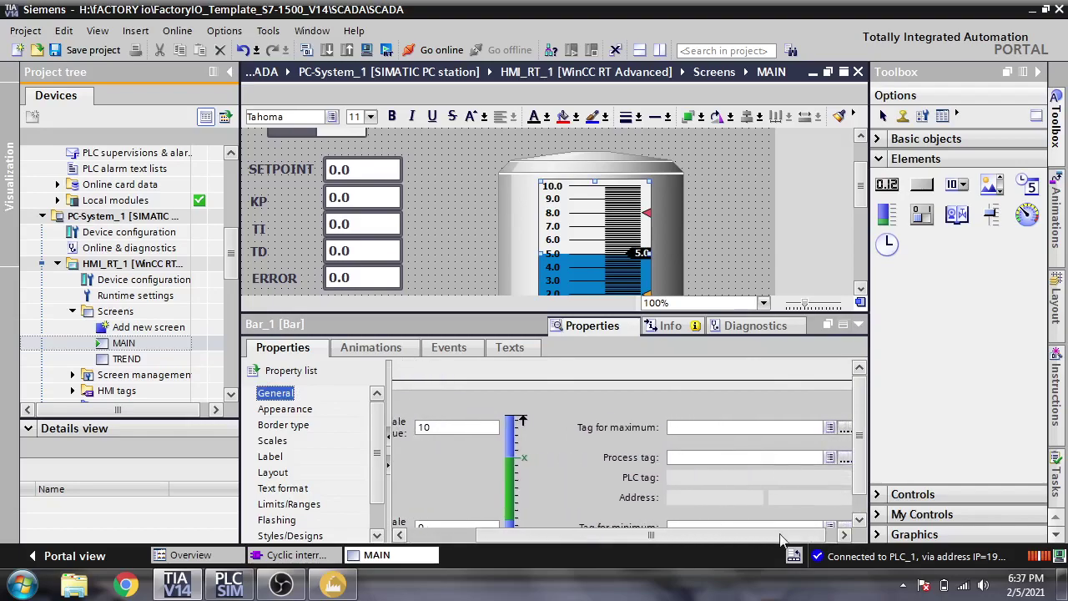
left_click(844, 461)
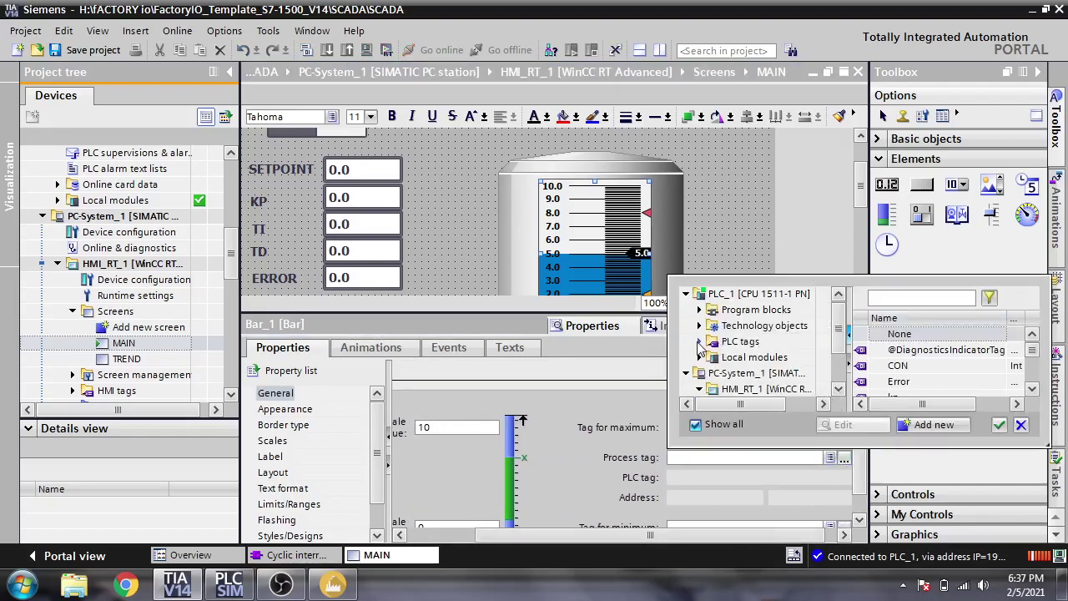
scroll(1033, 358, "down", 1)
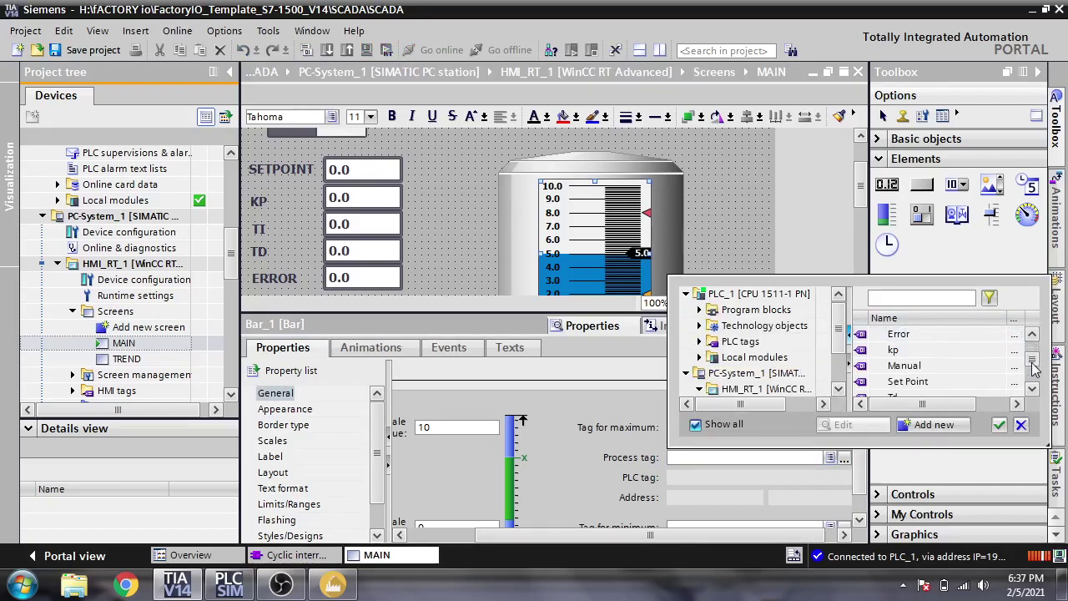
left_click(908, 382)
left_click(997, 423)
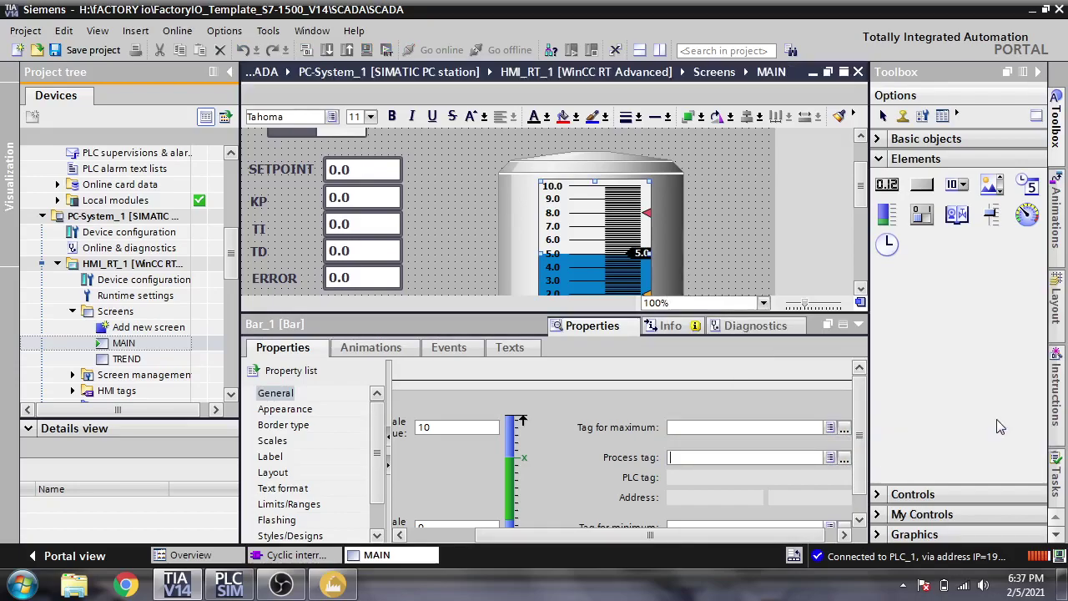
left_click(860, 326)
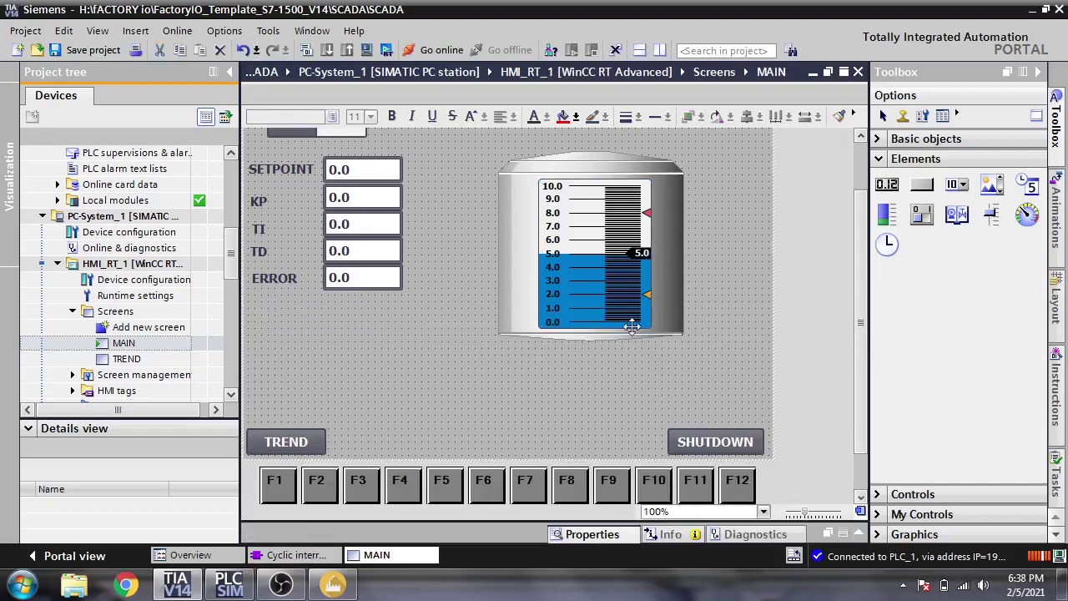
- Compile, then change the bar graph's scale divisions from 10 to 1 and collapse the inspector
left_click(306, 51)
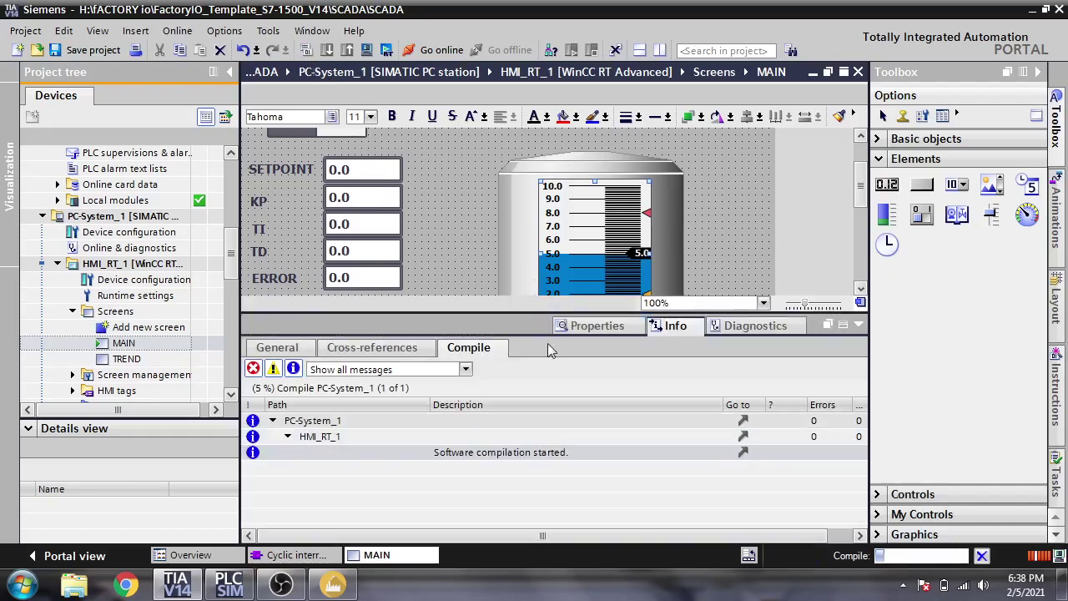
left_click(859, 325)
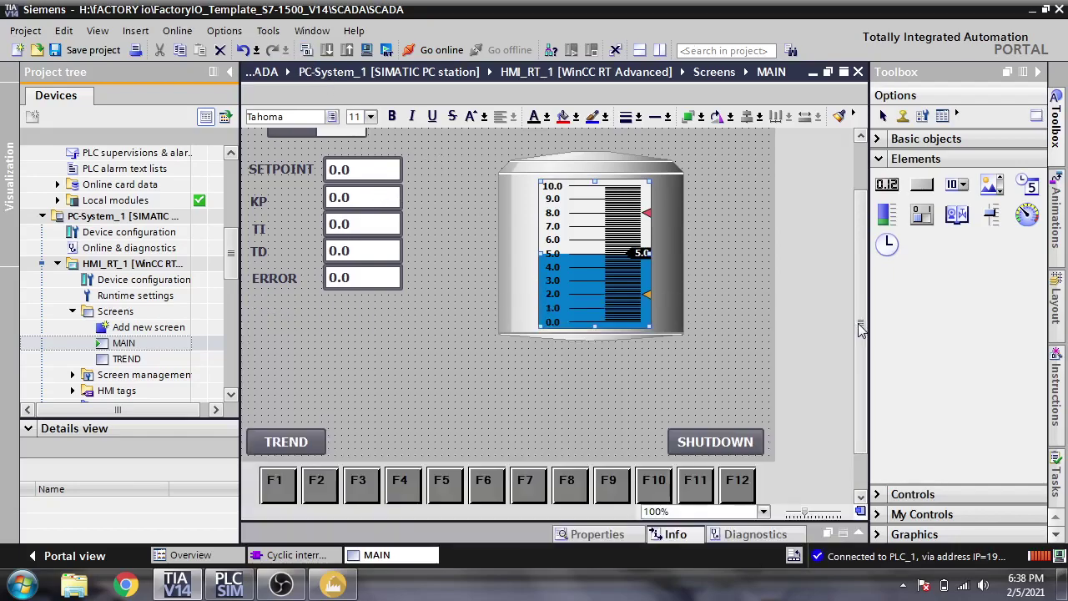
double_click(609, 277)
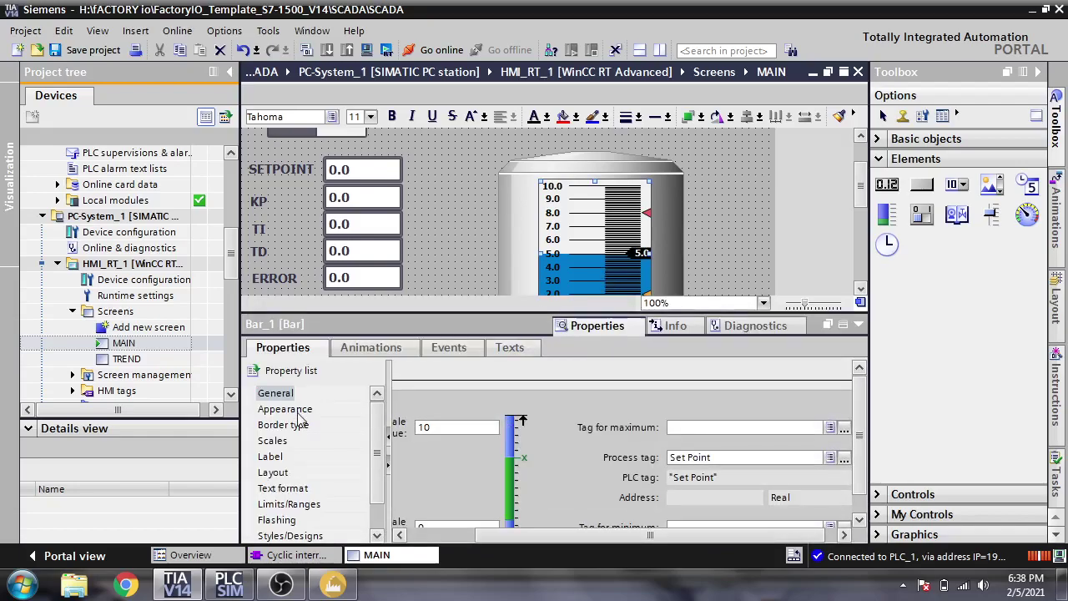
left_click(288, 408)
left_click(302, 427)
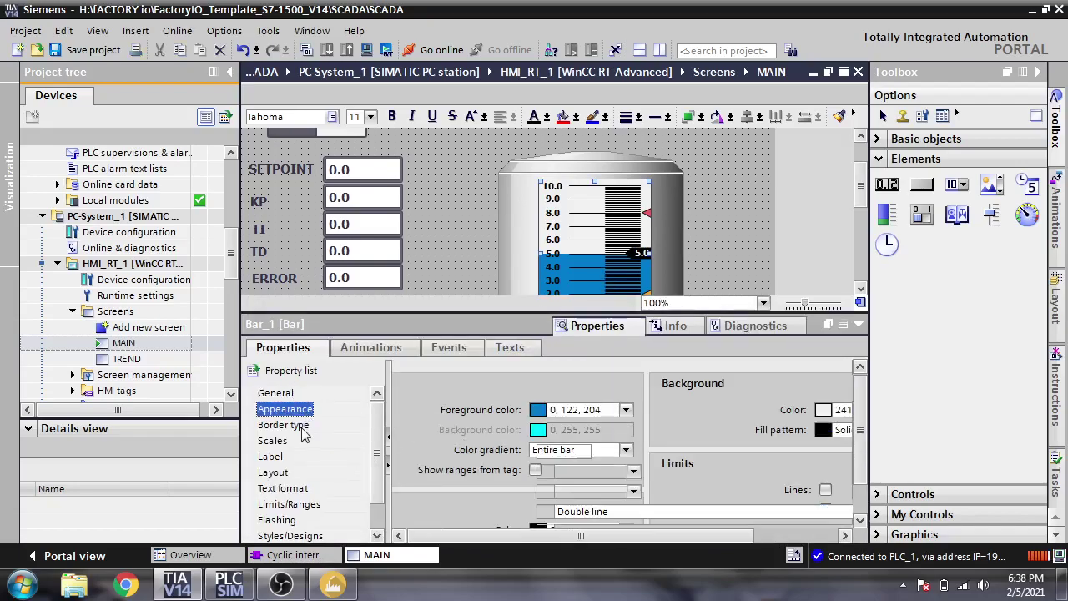
left_click(275, 441)
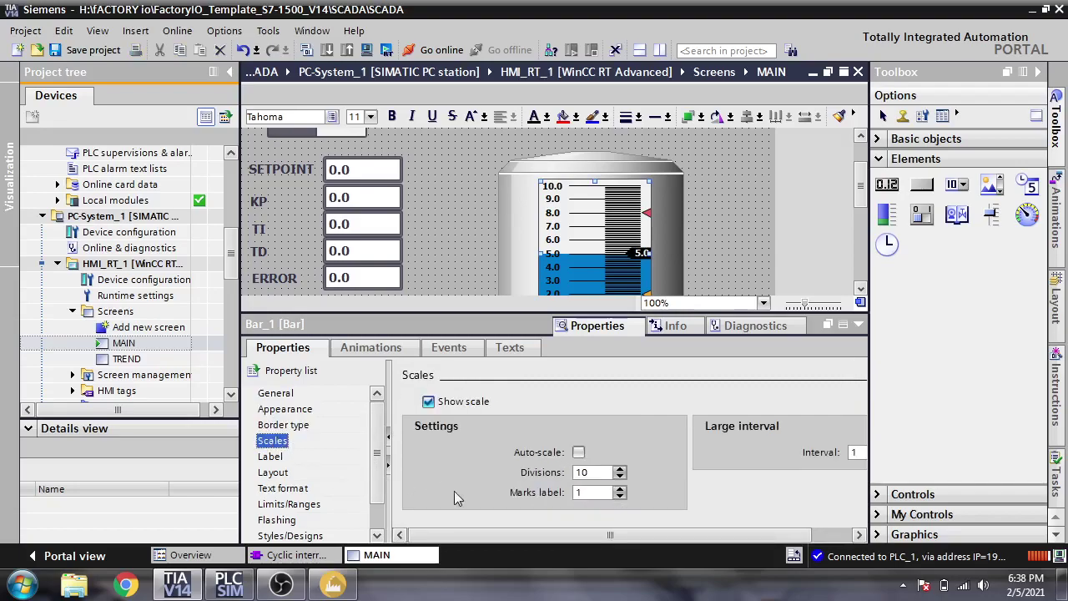
left_click(593, 473)
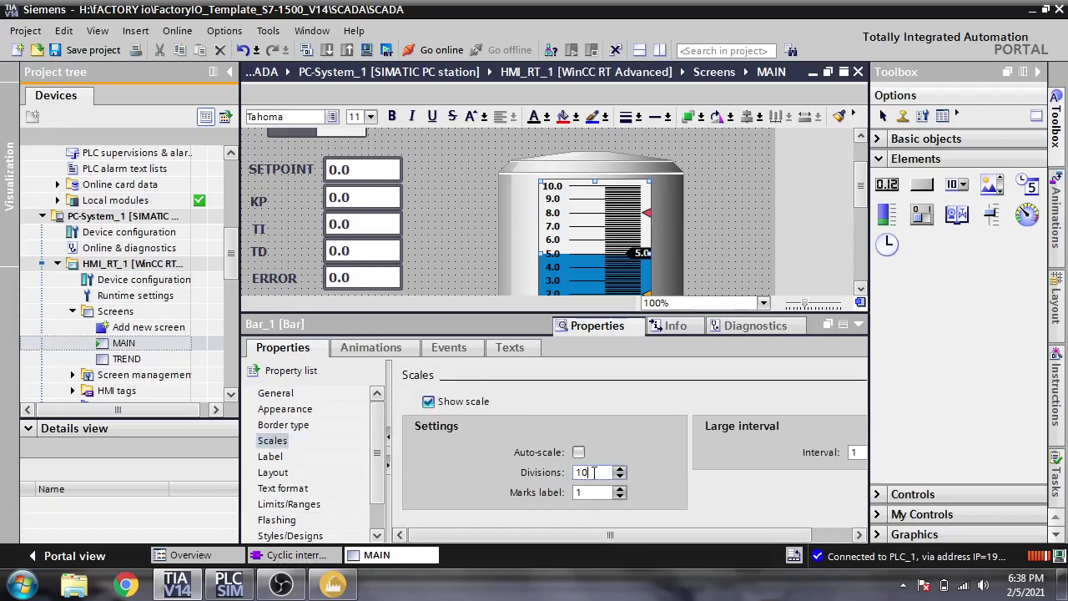
key("BackSpace")
key("Return")
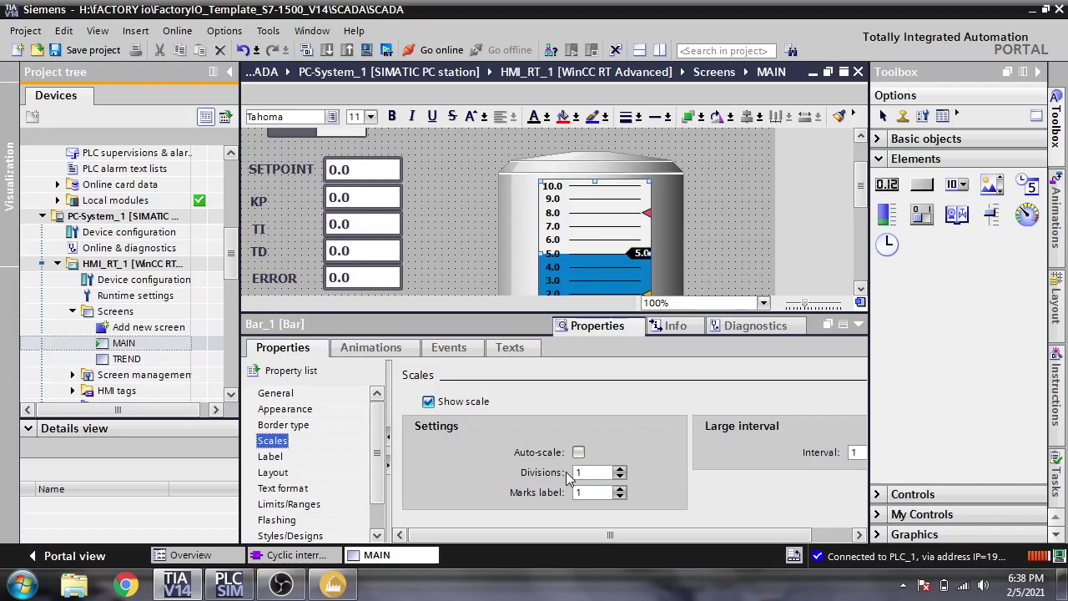
left_click(859, 326)
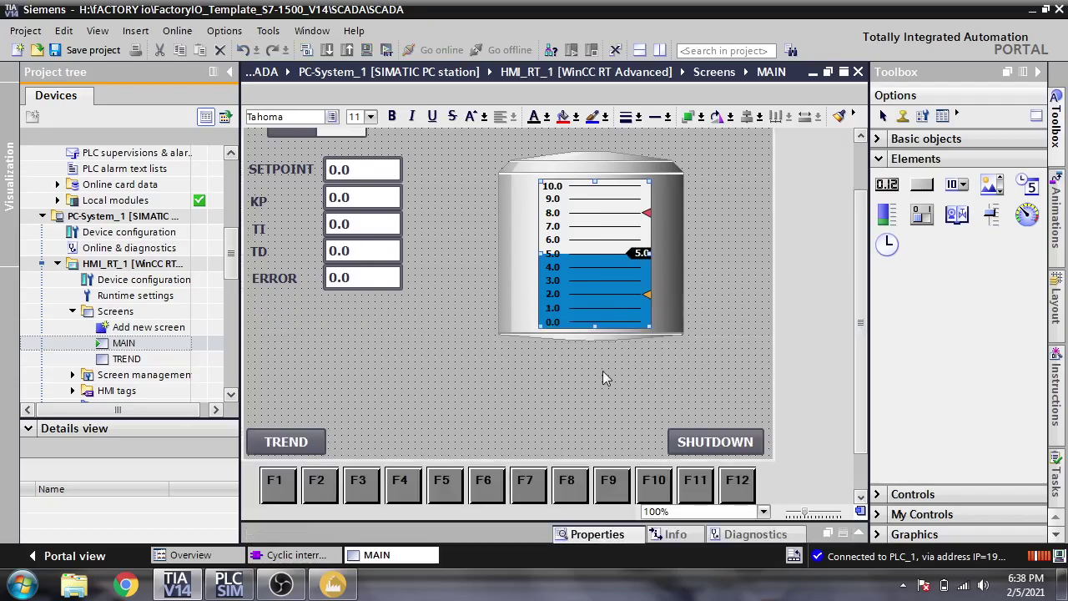
- Save and compile the project with 0 errors, start the runtime simulation, then return to TIA Portal
left_click(94, 51)
left_click(307, 50)
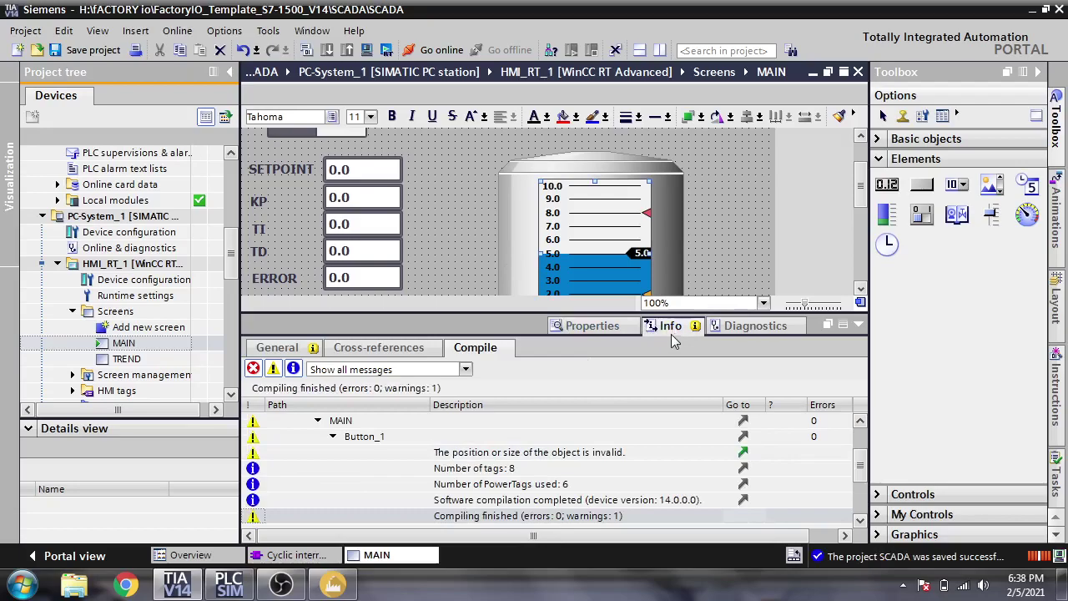
left_click(387, 50)
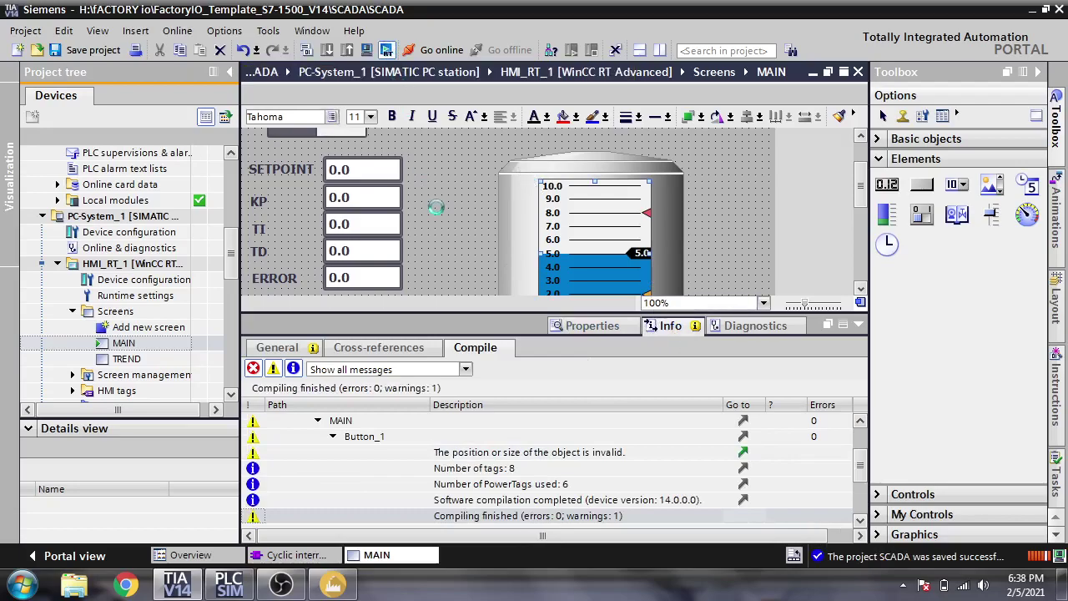
left_click(333, 584)
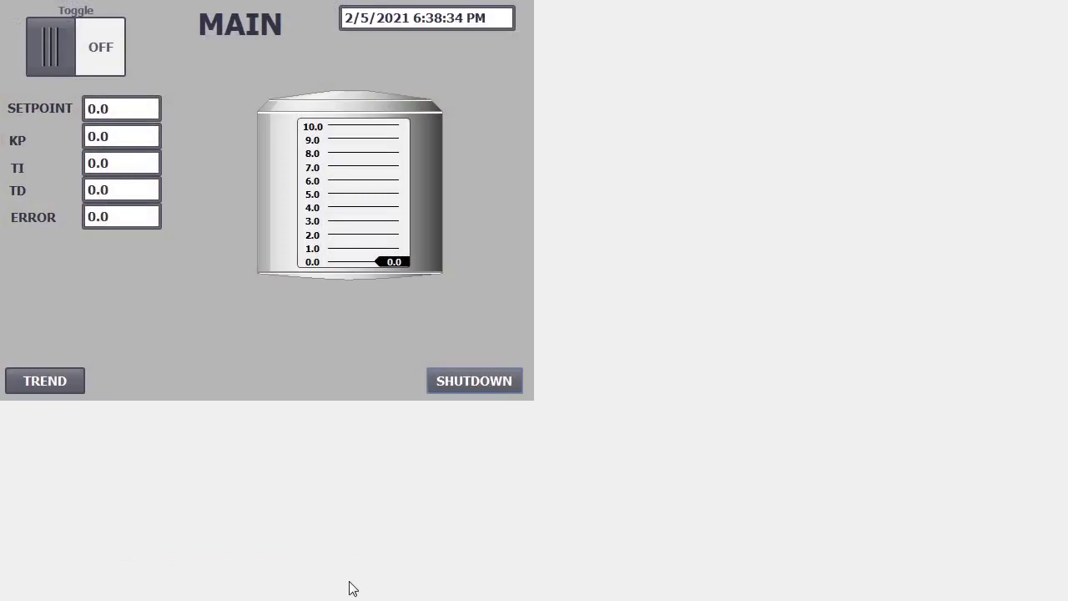
key("super")
left_click(190, 584)
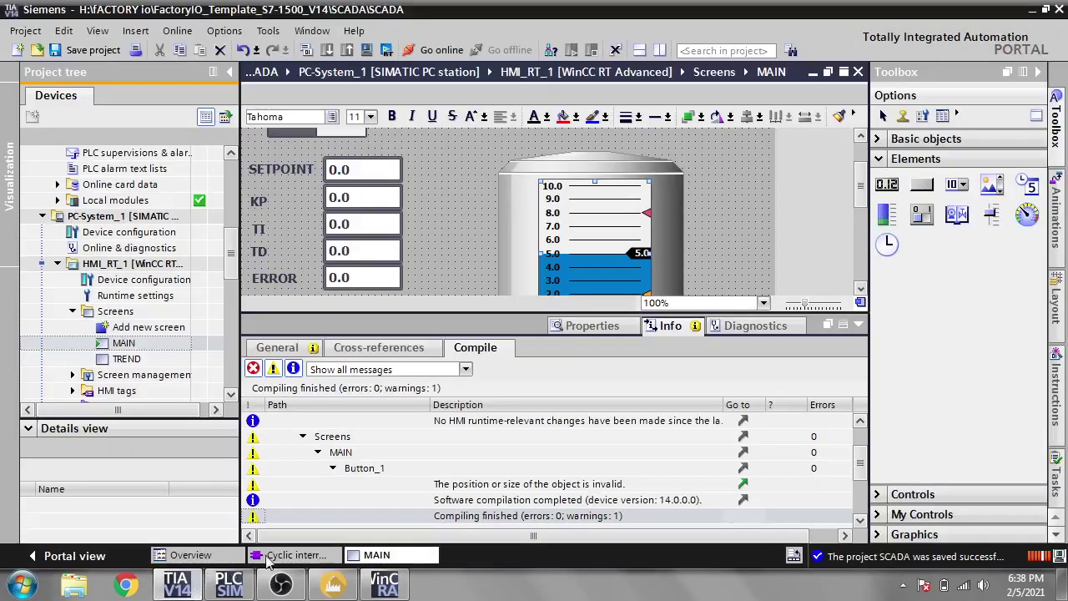
- Close the running WinCC Runtime from its taskbar window options
left_click(296, 555)
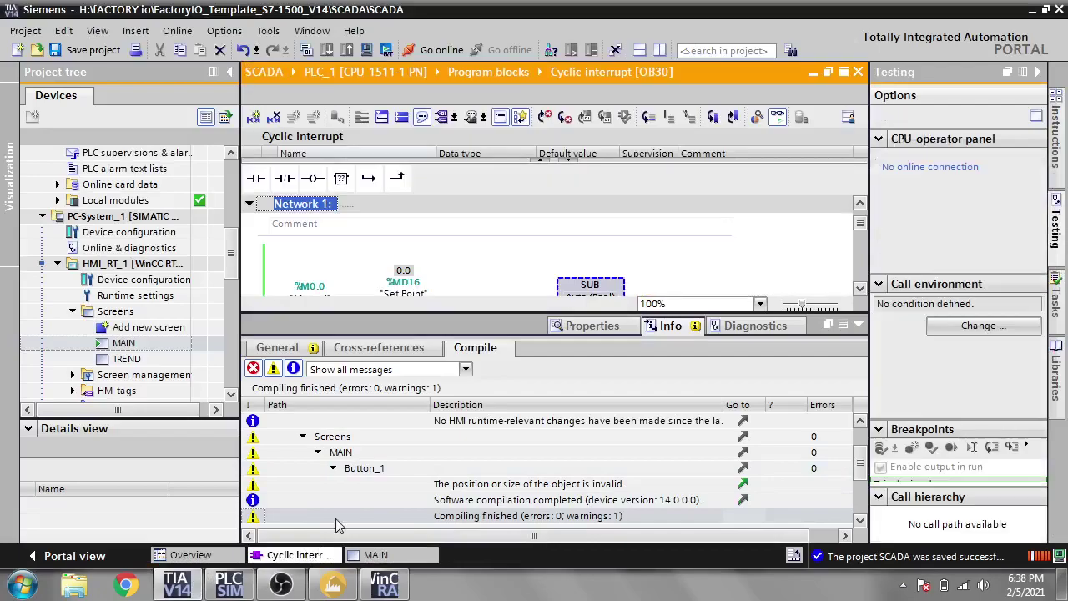
left_click(858, 325)
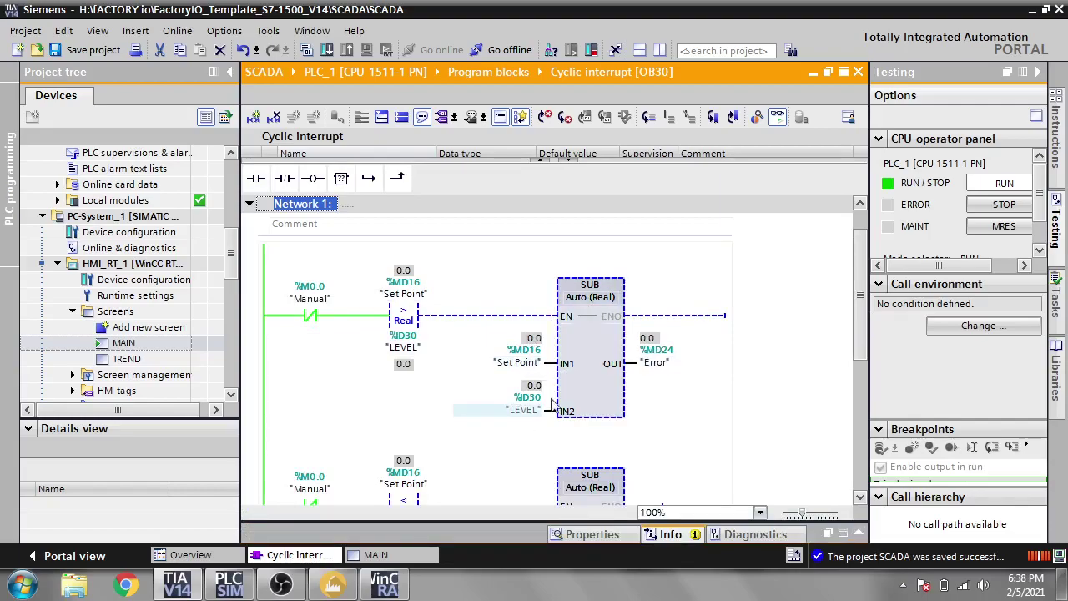
left_click(374, 555)
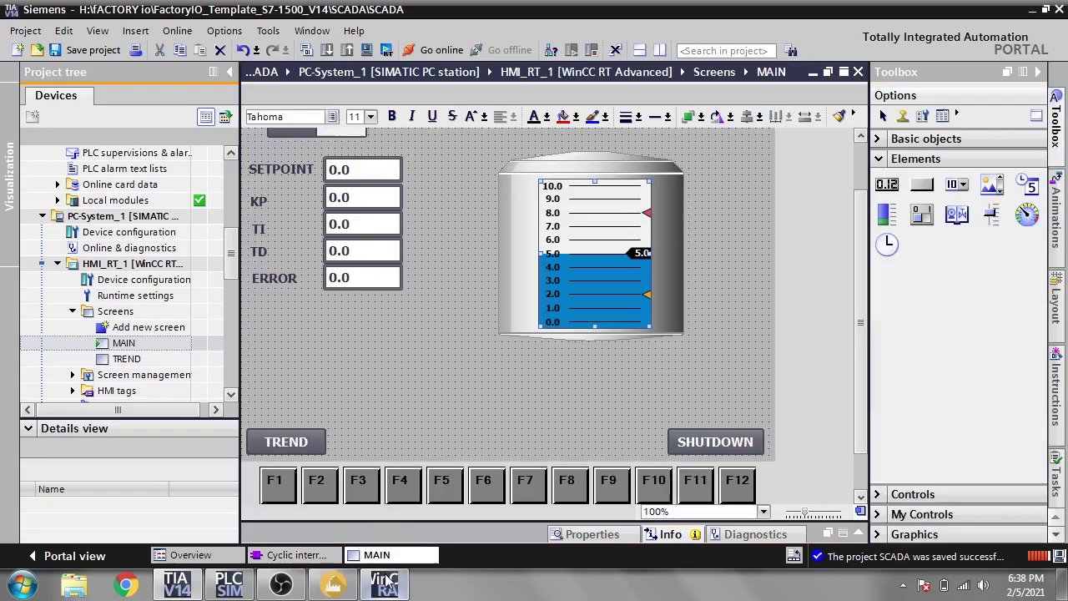
right_click(386, 582)
left_click(400, 538)
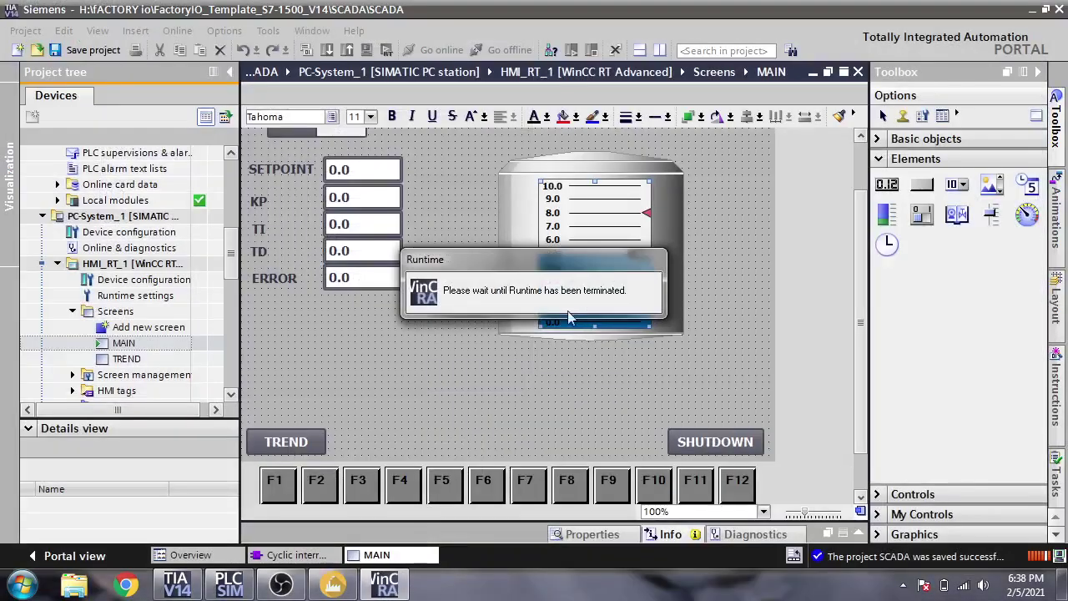
- Change Bar_1's process tag from Set Point to the PLC tag LEVEL
double_click(597, 215)
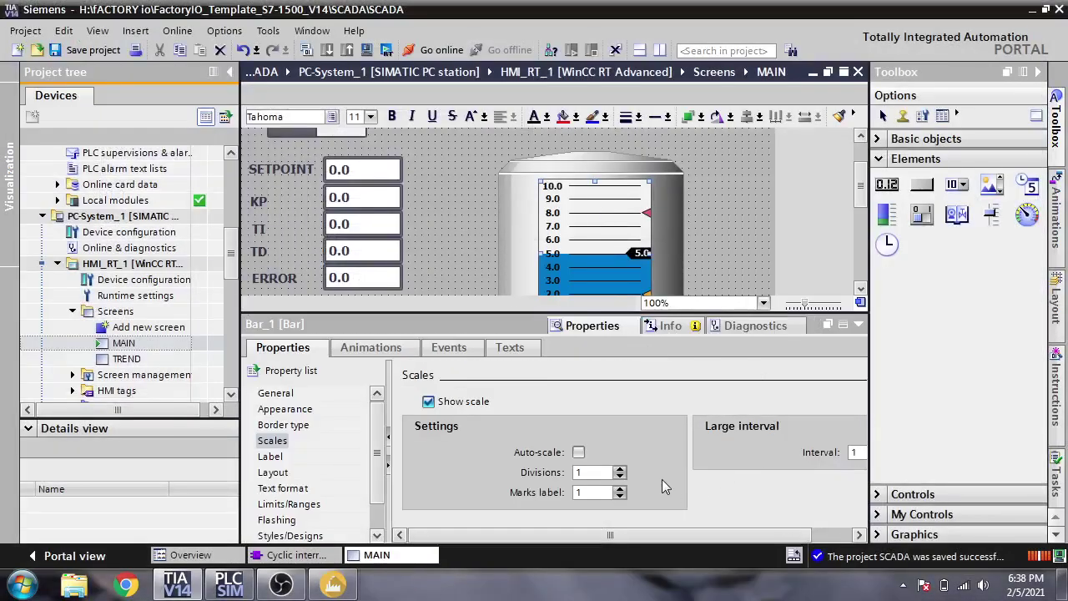
left_click(280, 394)
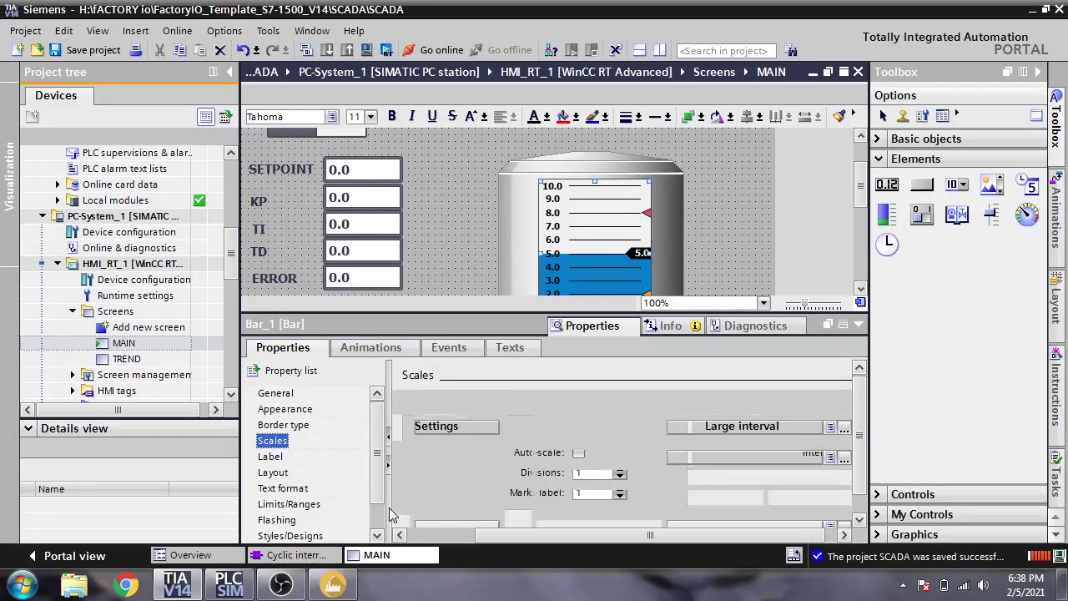
left_click(843, 457)
left_click(701, 342)
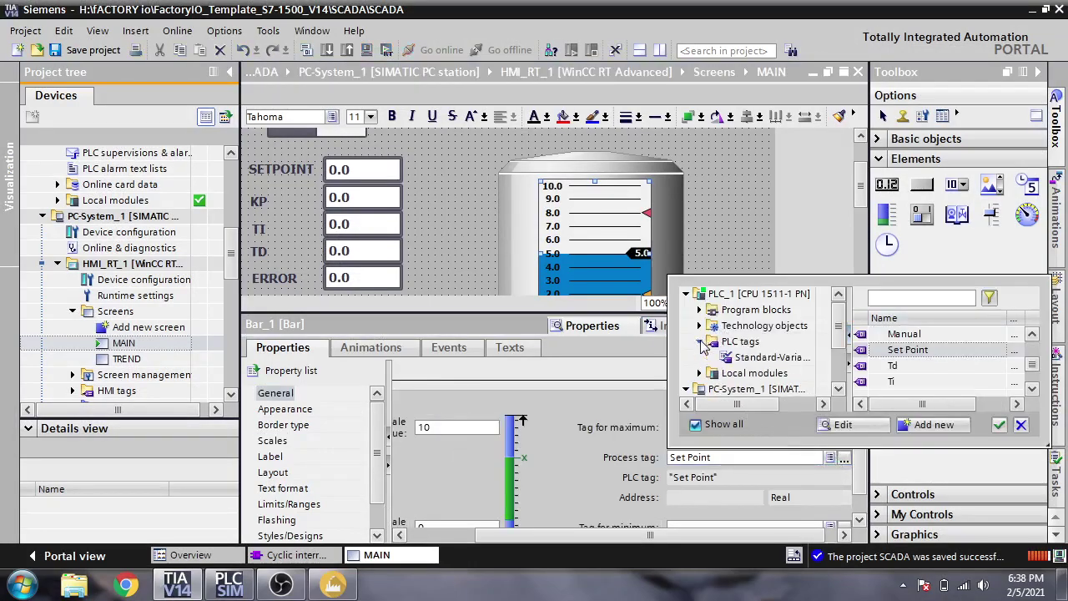
left_click(770, 357)
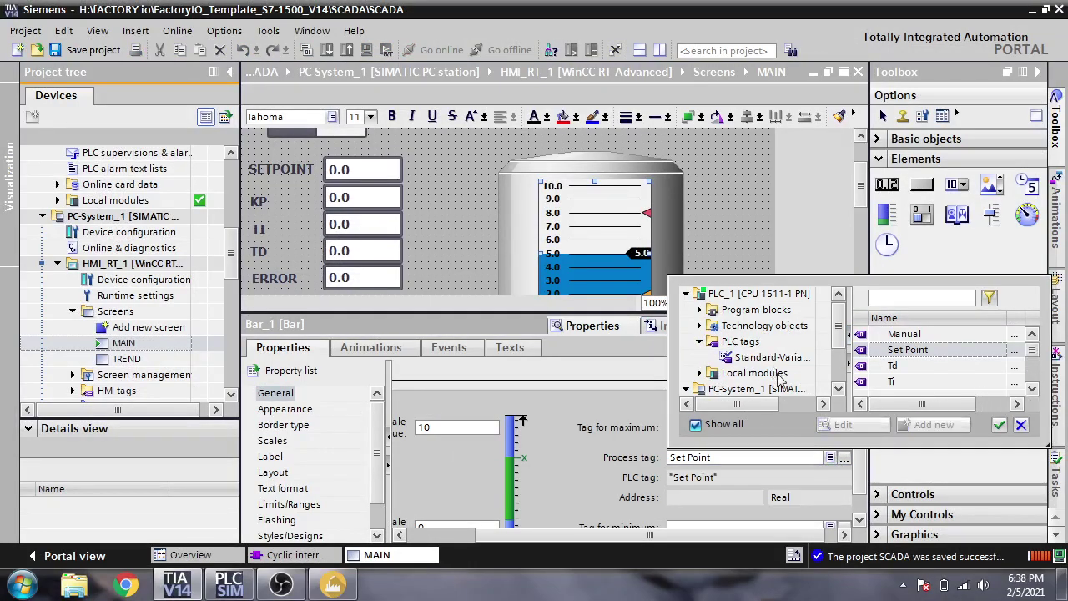
left_click(1032, 389)
left_click(1032, 389)
left_click(1032, 389)
left_click(1032, 388)
left_click(1032, 389)
left_click(1033, 389)
left_click(1035, 388)
left_click(1035, 388)
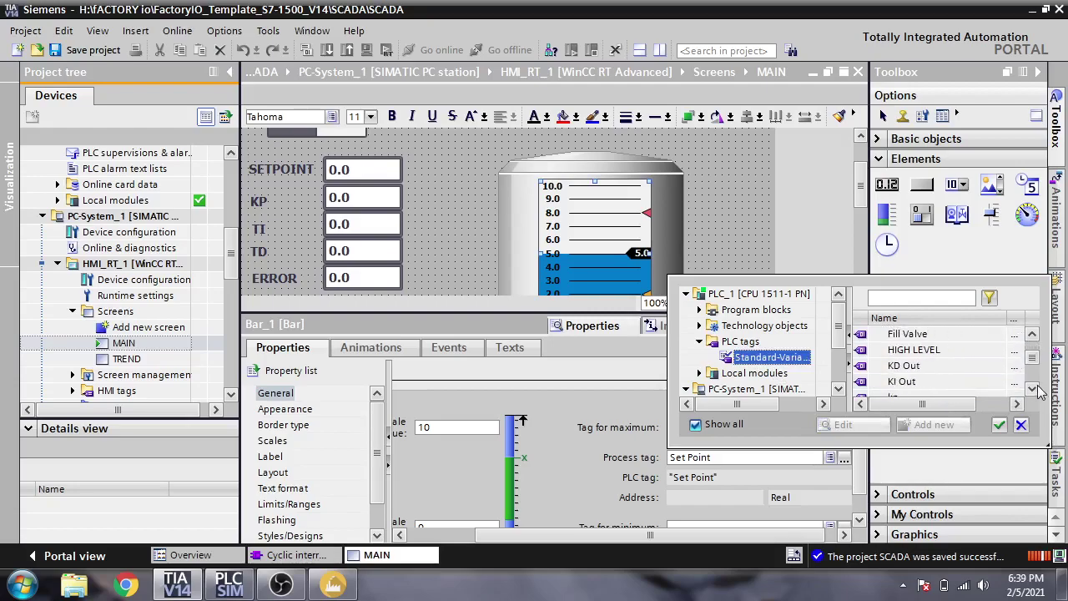
left_click(1035, 388)
left_click(1035, 388)
left_click(1035, 388)
left_click(1034, 388)
left_click(1034, 388)
left_click(1035, 388)
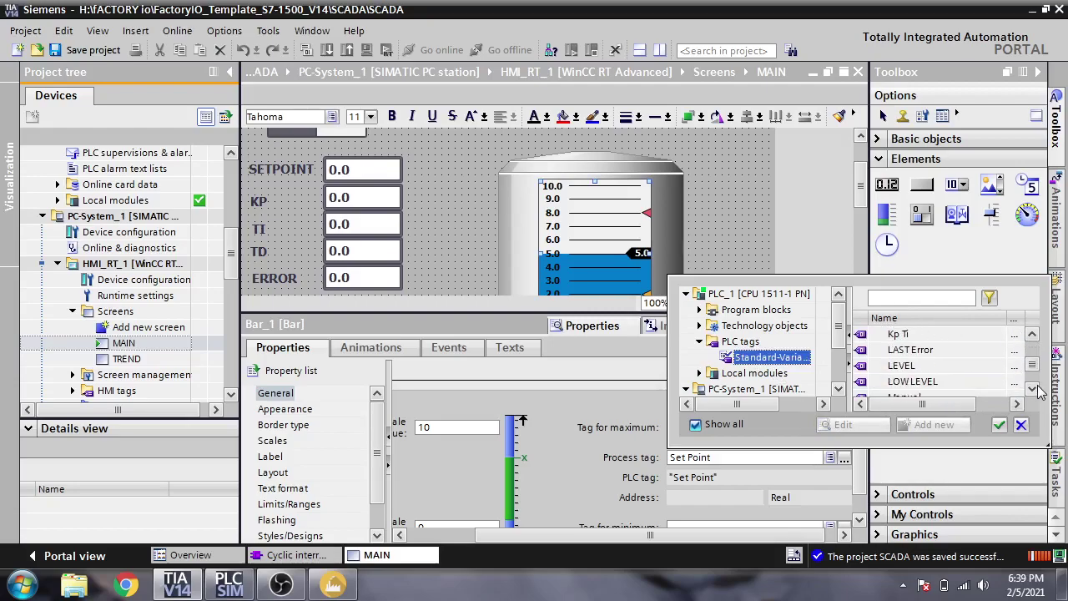
double_click(939, 366)
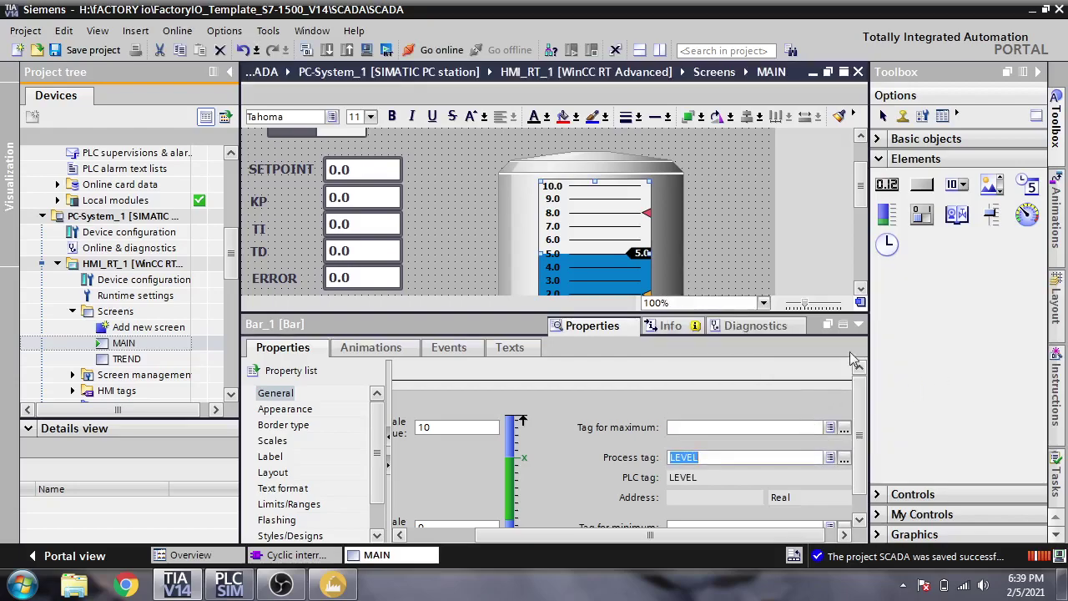
- Collapse the properties panel and save the project
left_click(855, 327)
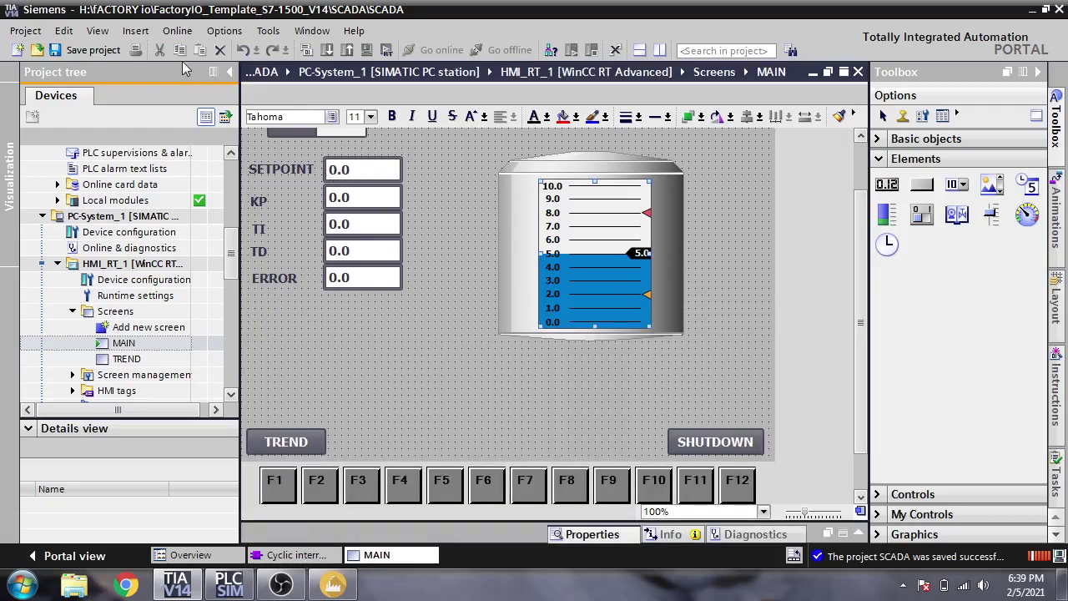
left_click(95, 51)
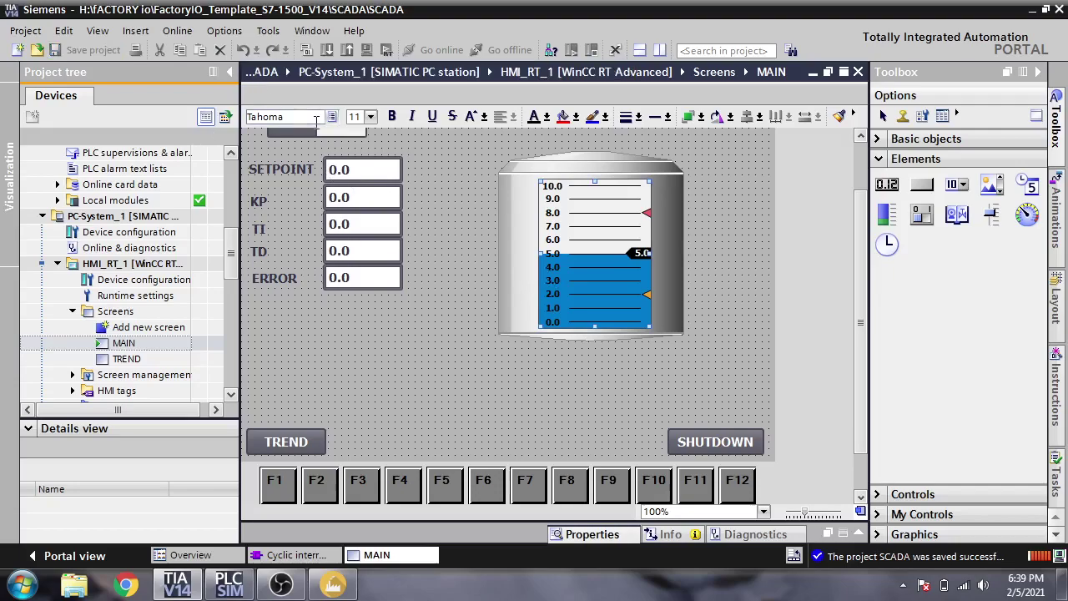
left_click(433, 202)
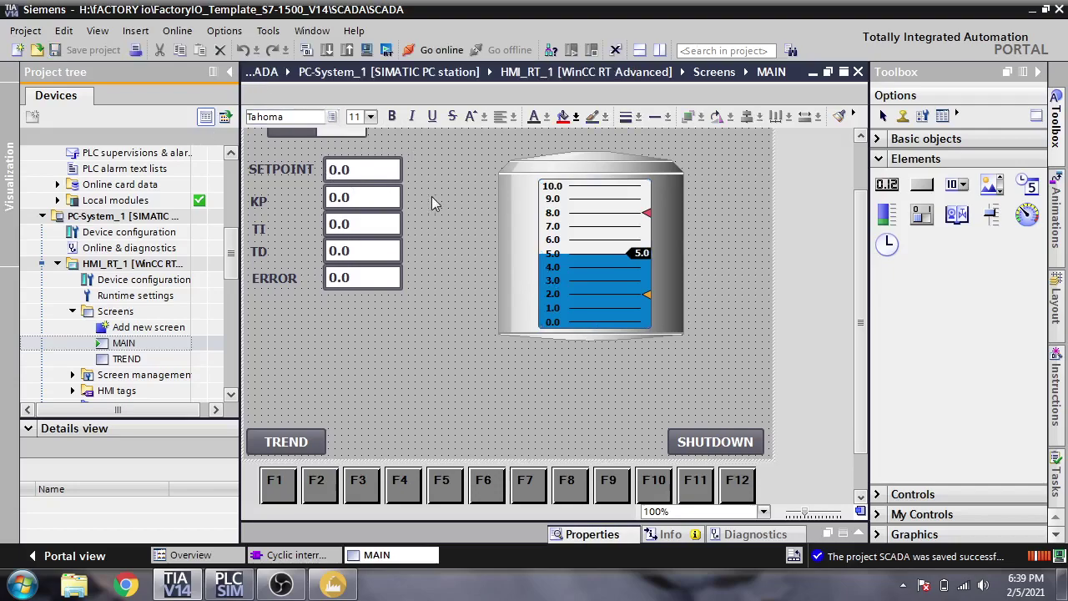
- Leave the Cyclic interrupt [OB30] ladder block and return to the MAIN screen's tank graphic
left_click(269, 556)
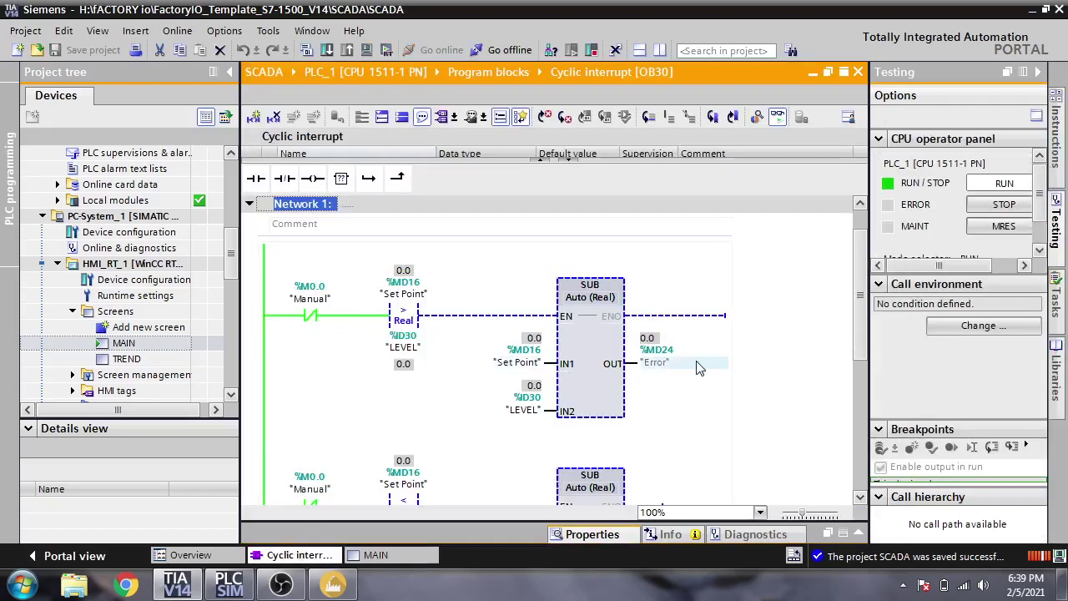
left_click_drag(856, 252, 710, 370)
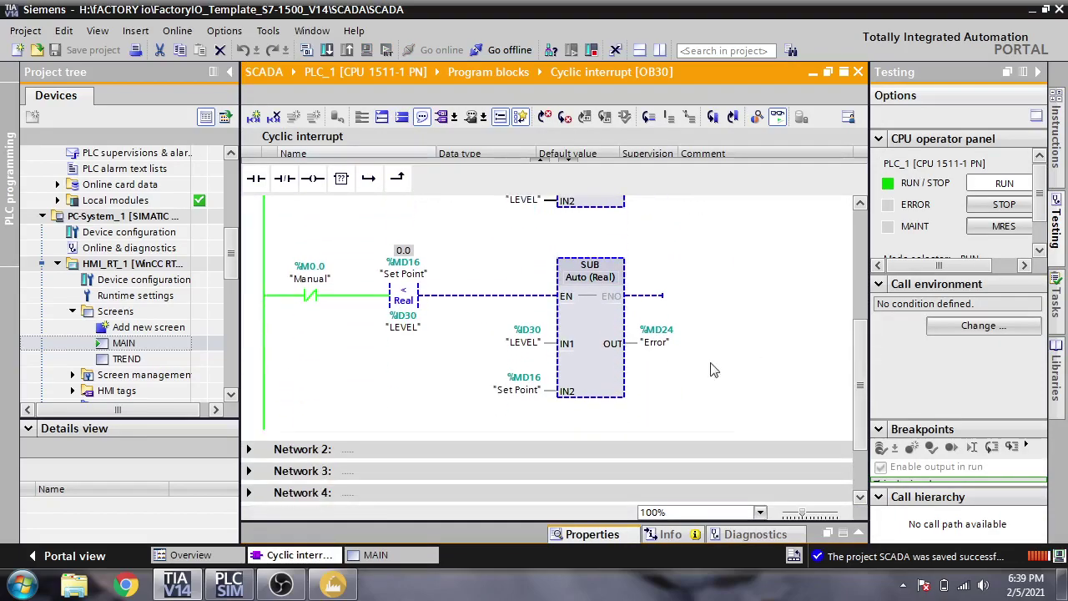
left_click_drag(857, 367, 857, 250)
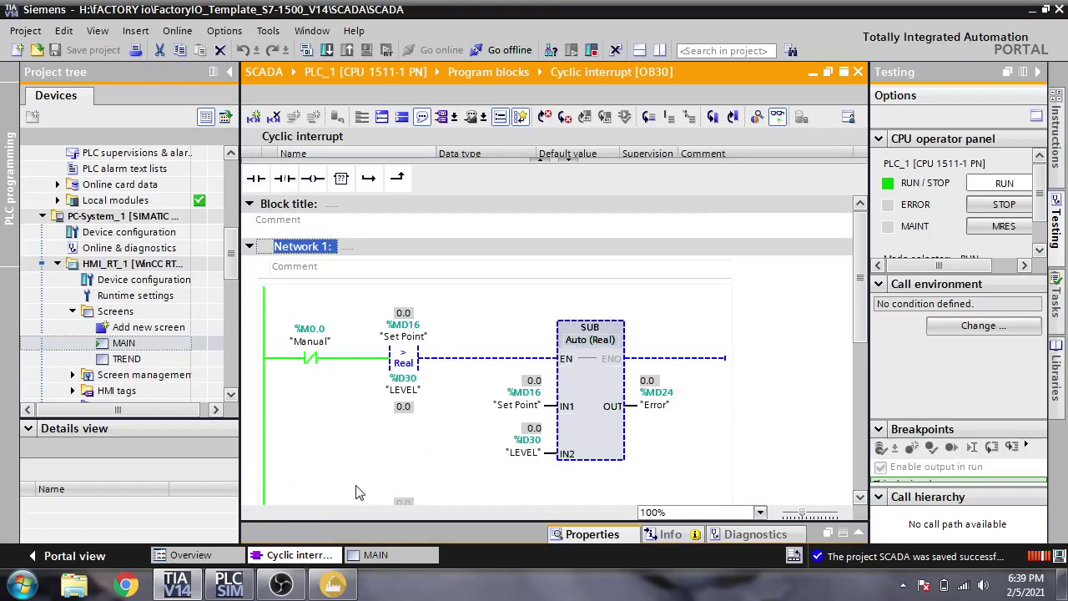
left_click(373, 555)
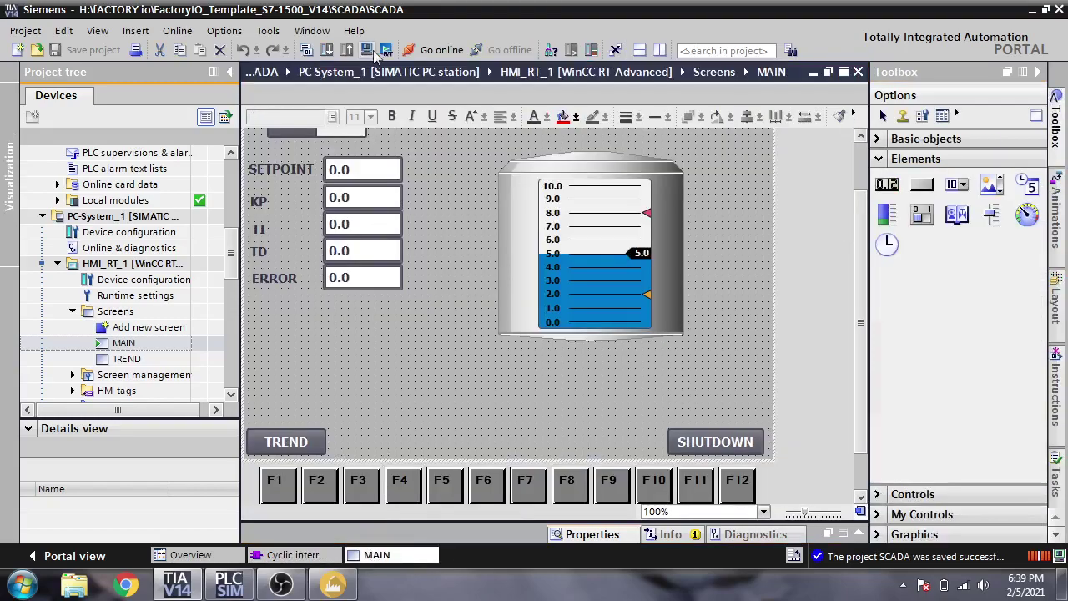
- Compile and start the HMI runtime simulation, then bring up Factory IO
left_click(388, 51)
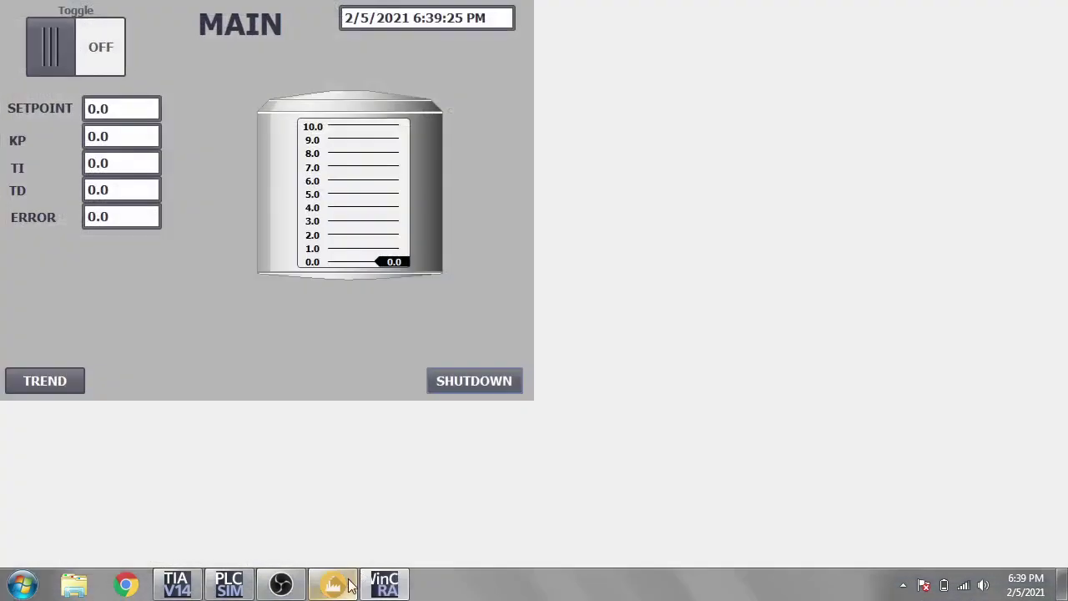
key("super")
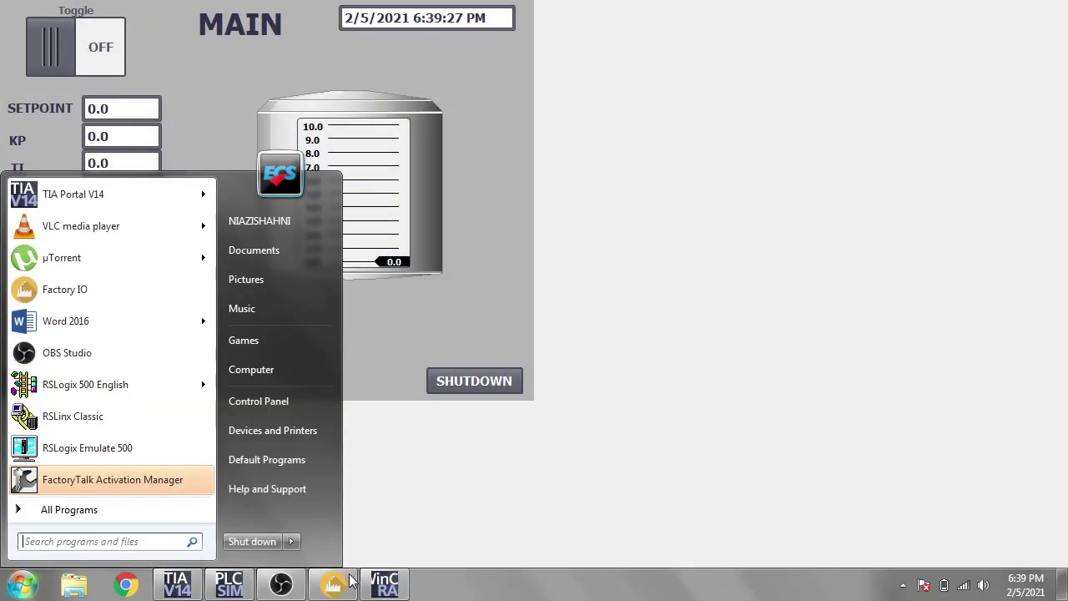
left_click(333, 583)
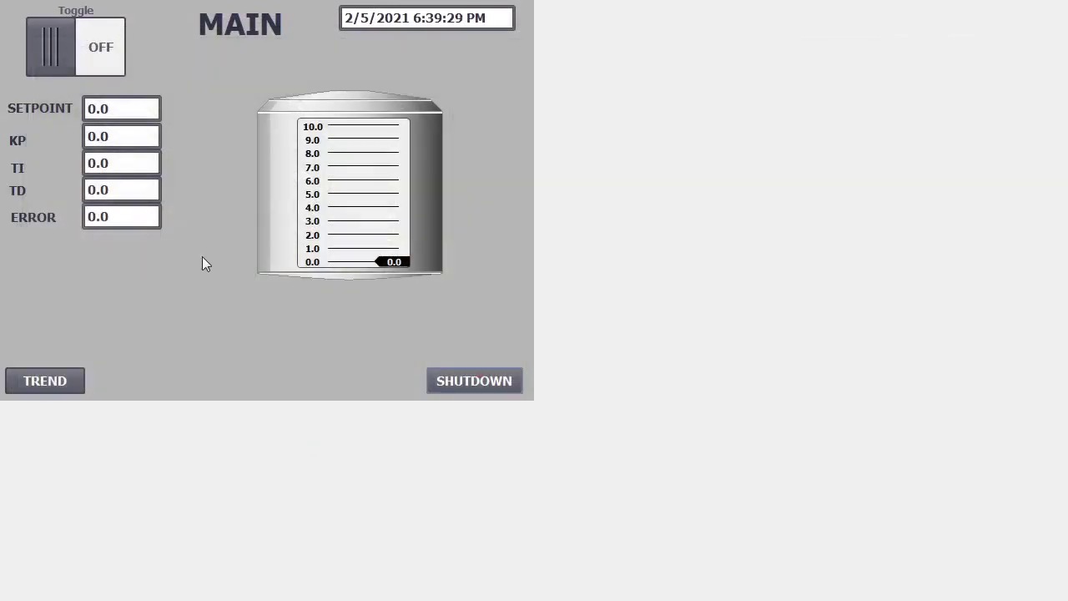
- Enter KP 2.0, TI 1.0 and TD 1.0 on the runtime MAIN screen
left_click(99, 137)
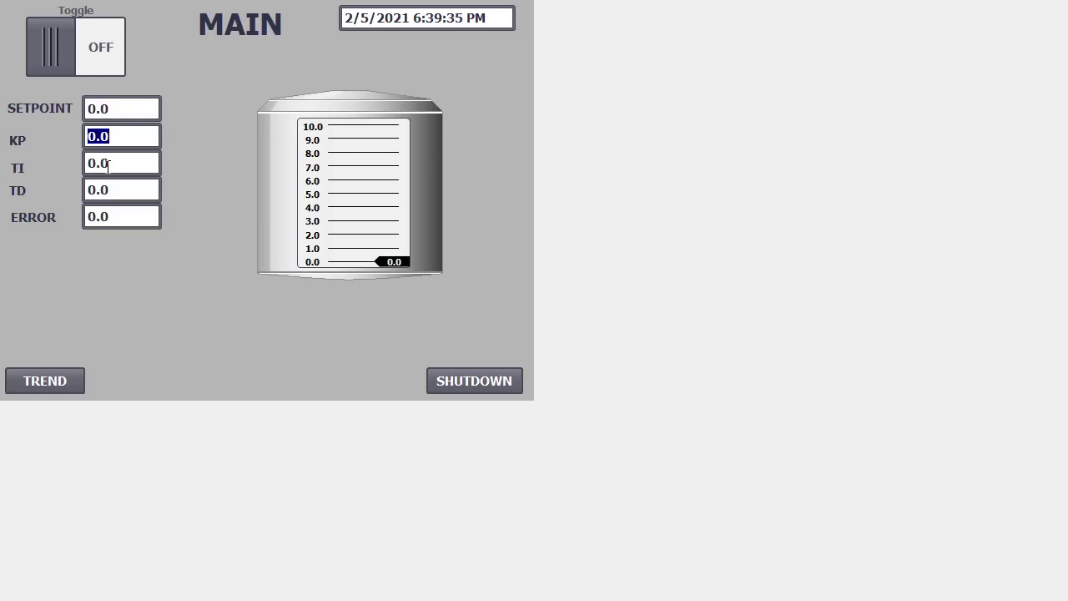
type("2")
key("Return")
left_click(108, 163)
type("1")
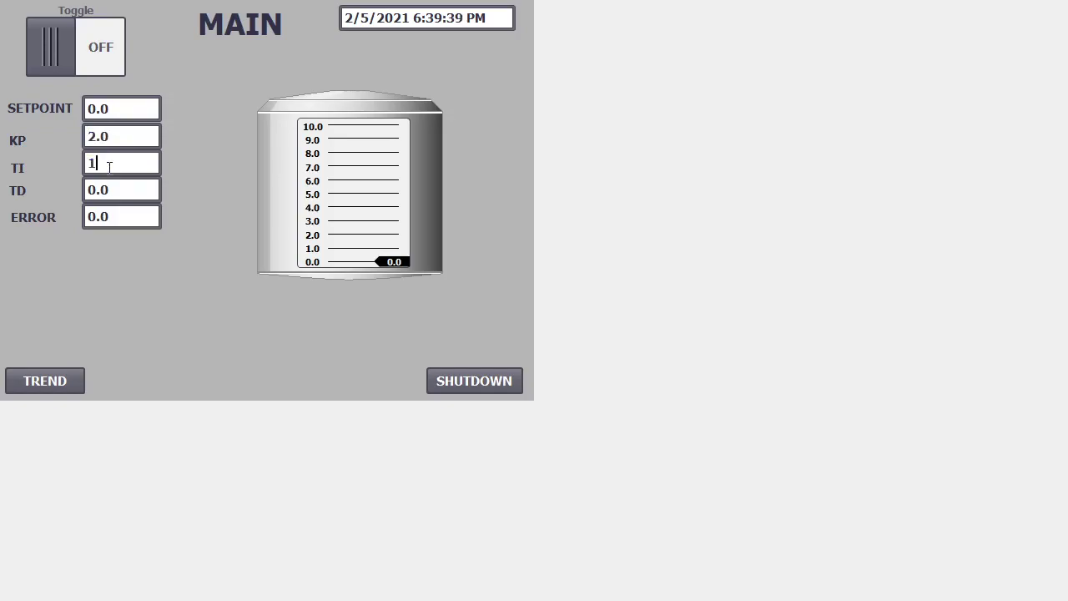
left_click(108, 164)
left_click(108, 191)
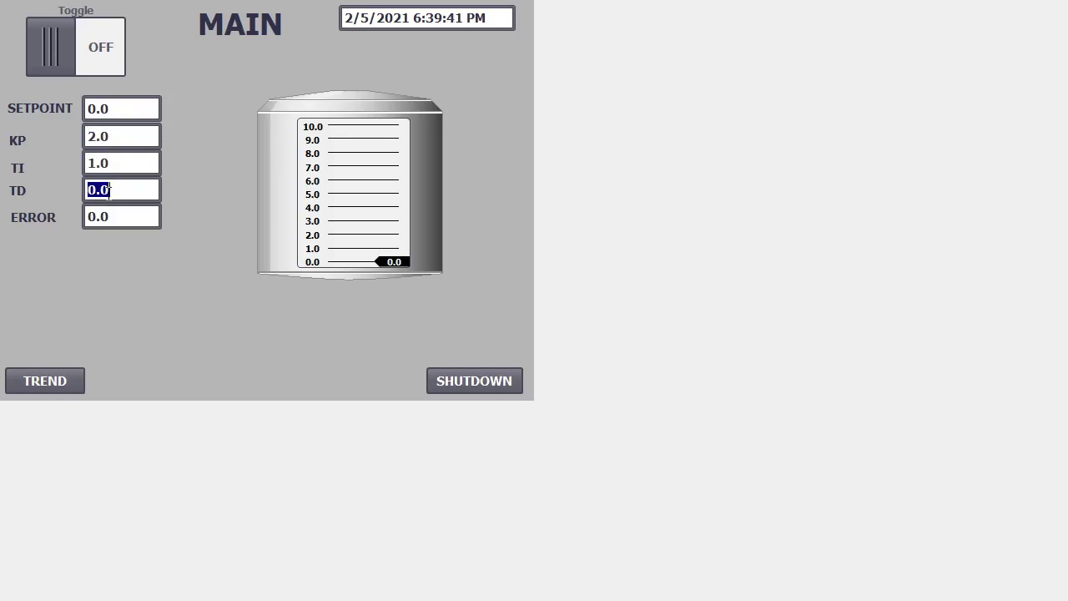
type("1.")
left_click(109, 190)
- Shut down the runtime, then set the ERROR I/O field's mode to Output
left_click(462, 384)
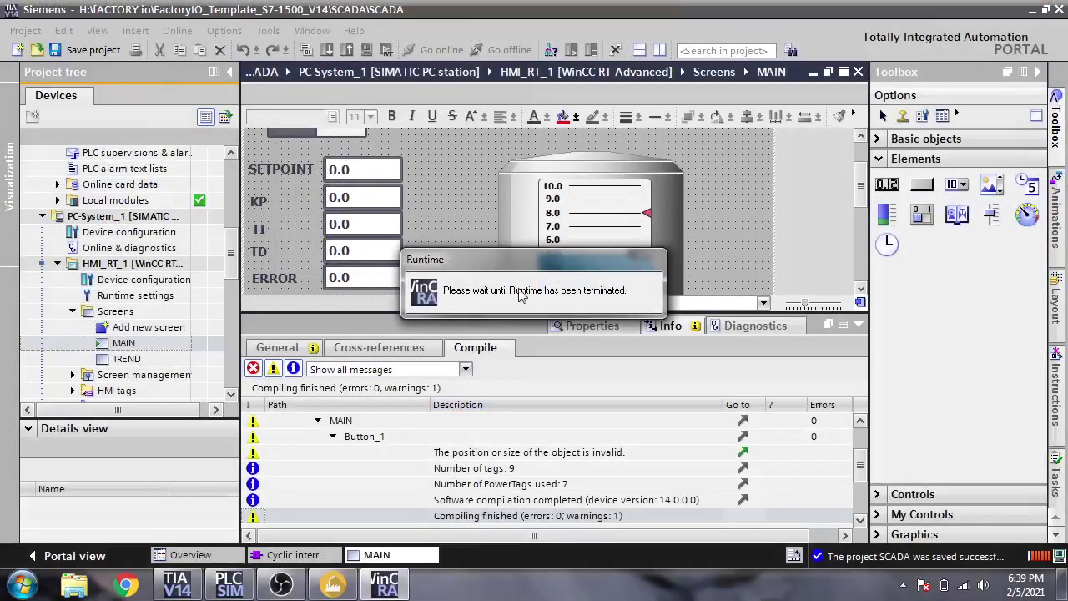
left_click(371, 278)
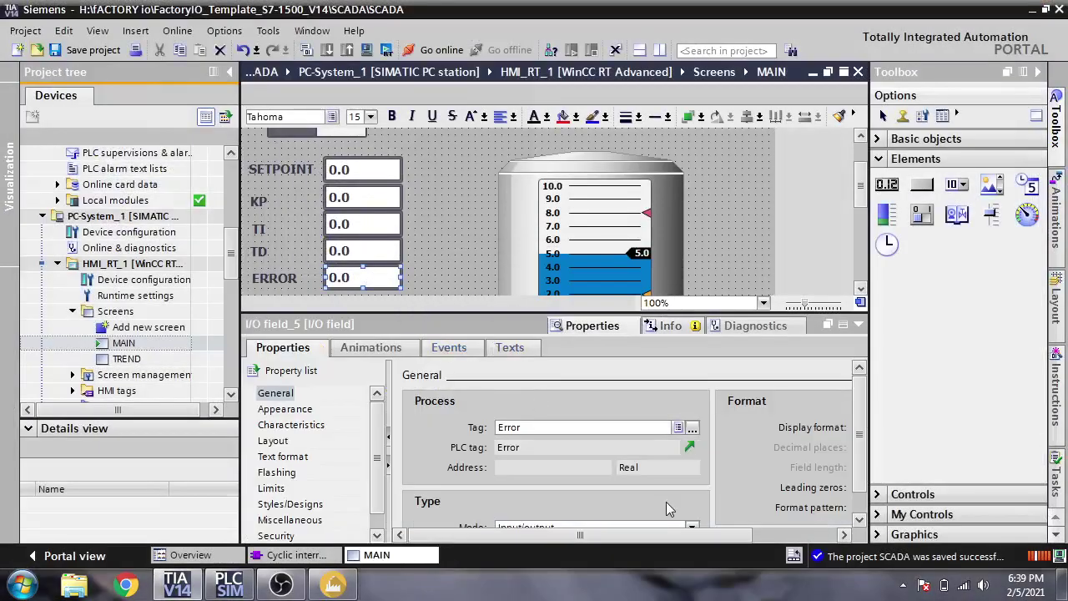
scroll(771, 499, "down", 1)
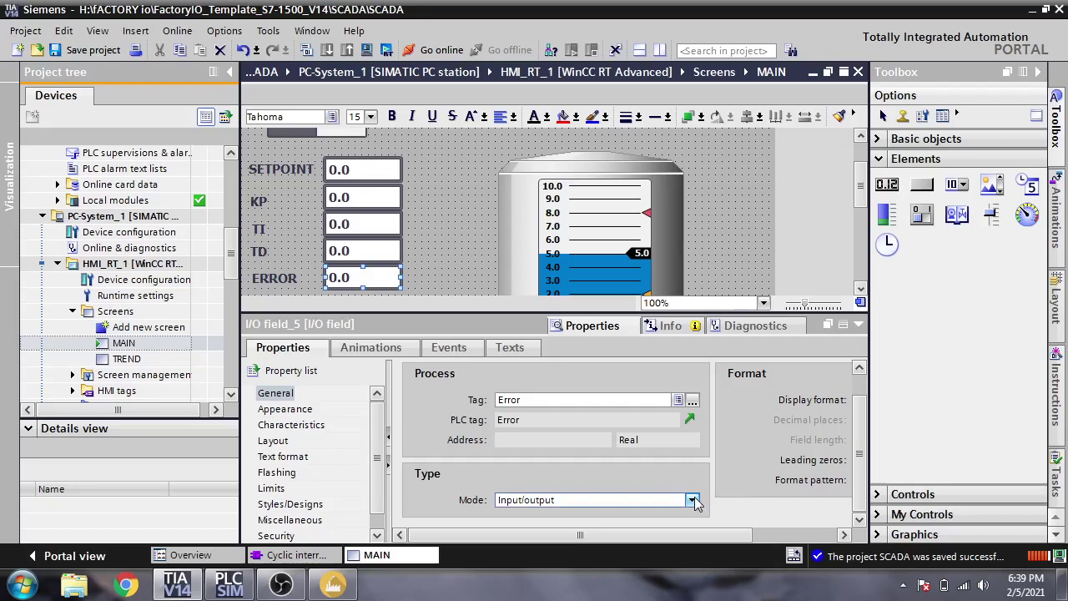
left_click(692, 501)
left_click(692, 500)
left_click(634, 549)
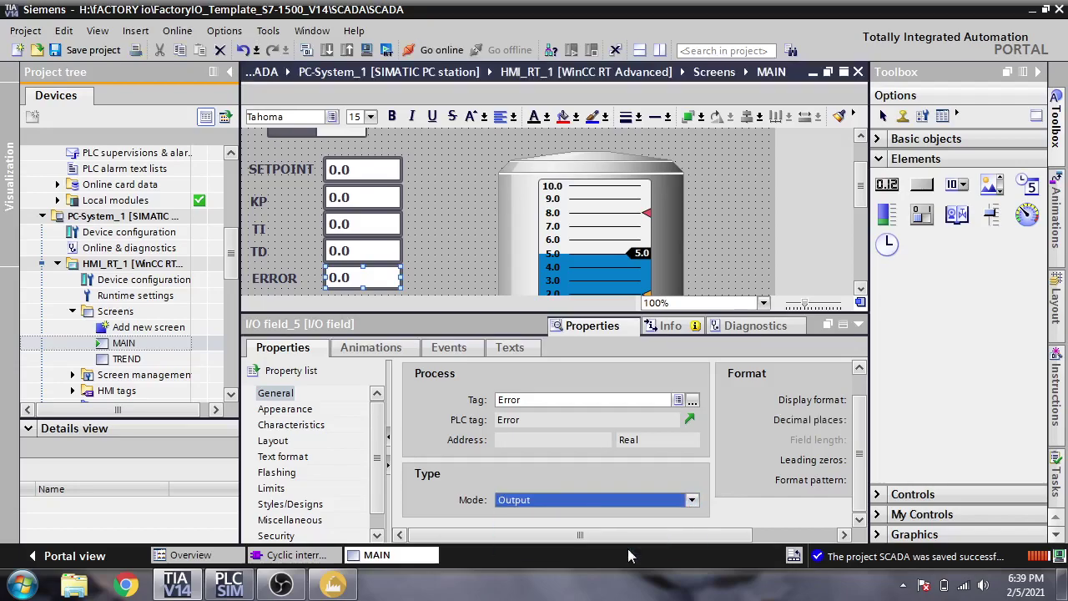
left_click(843, 324)
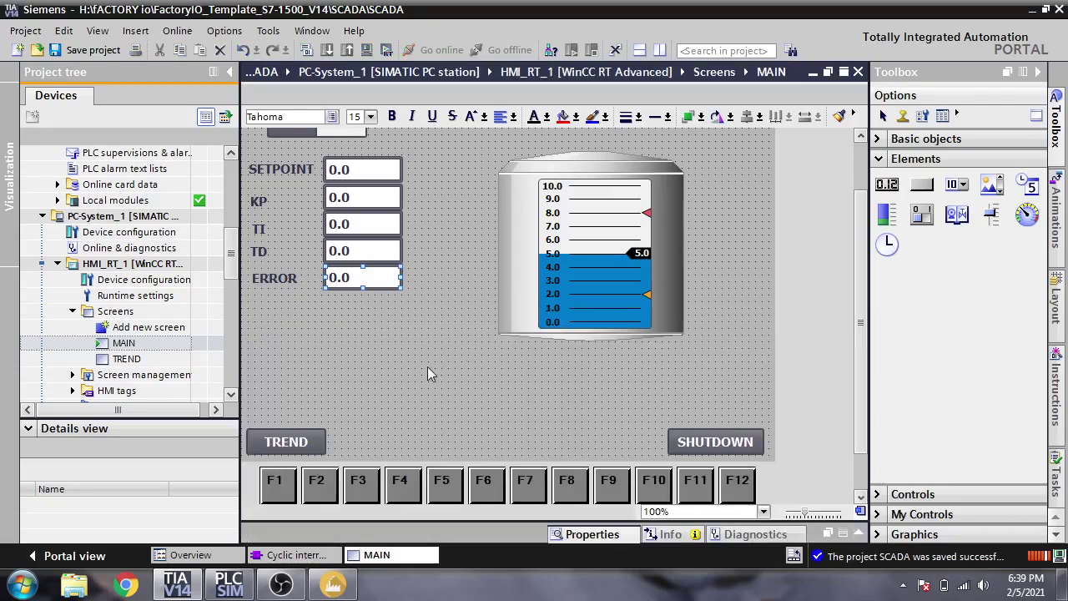
left_click(429, 372)
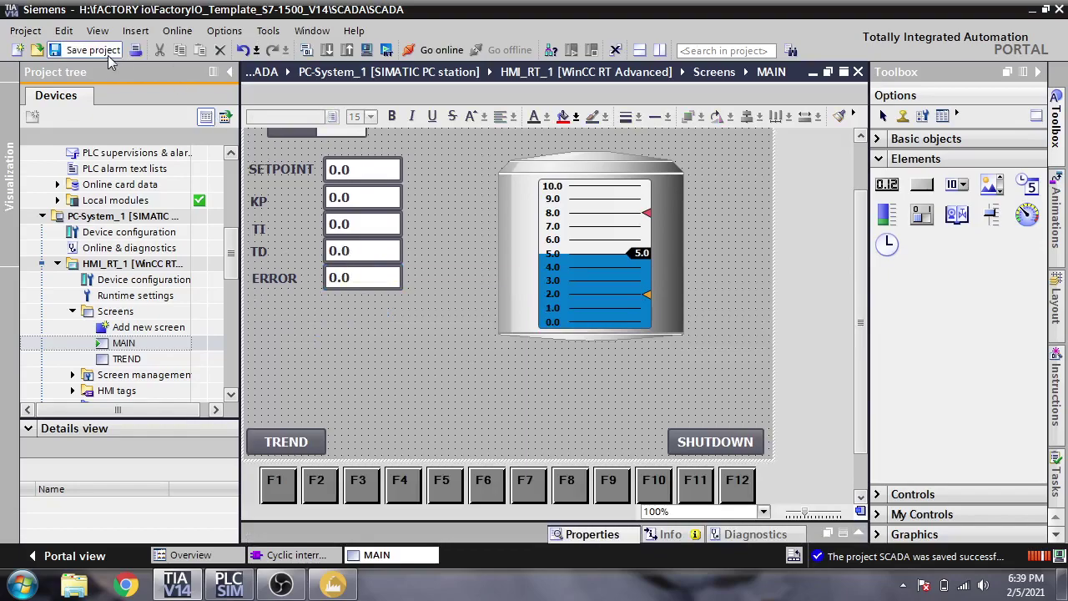
- Relaunch the HMI runtime and enter a SETPOINT of 5.0
left_click(368, 50)
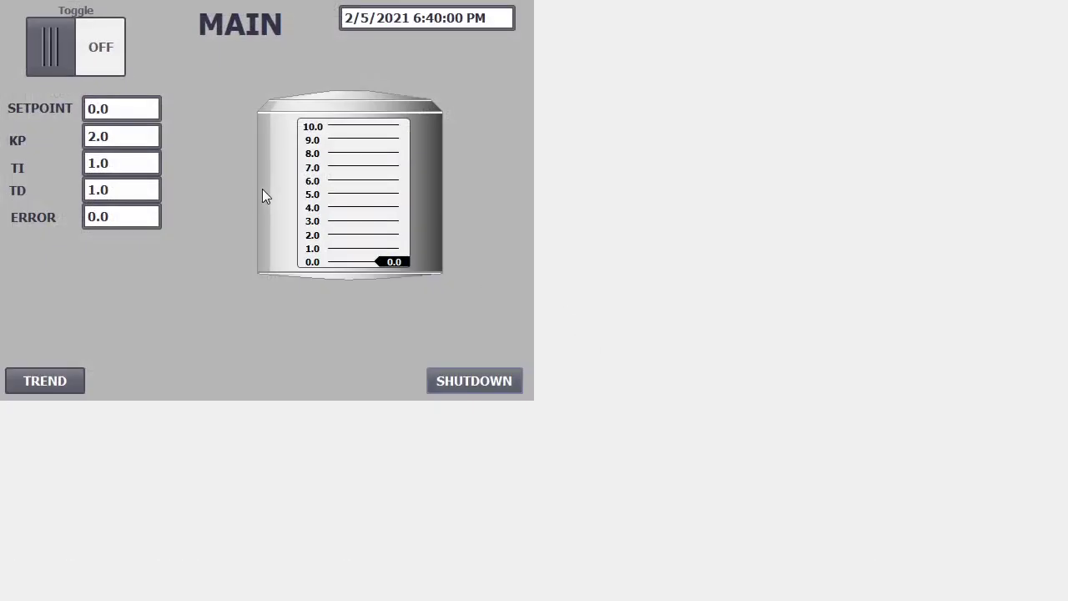
left_click(115, 110)
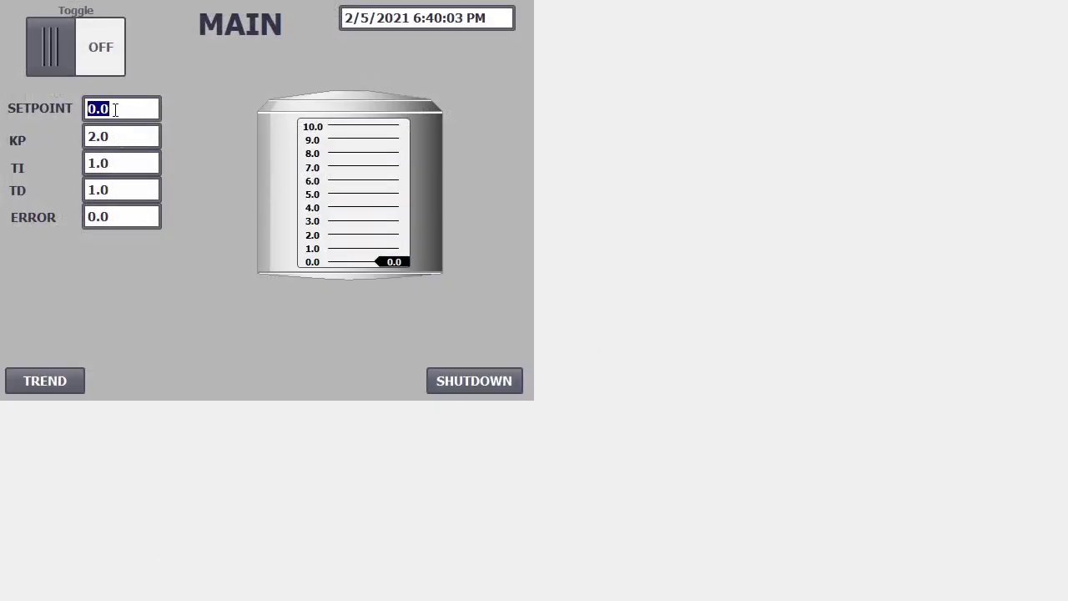
type("5")
key("Return")
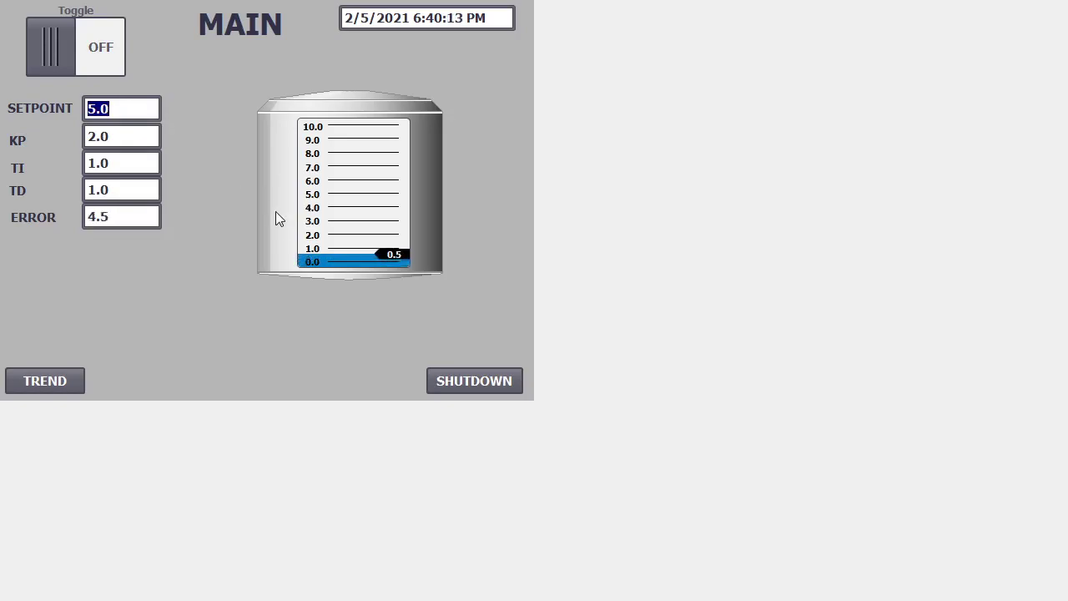
key("super")
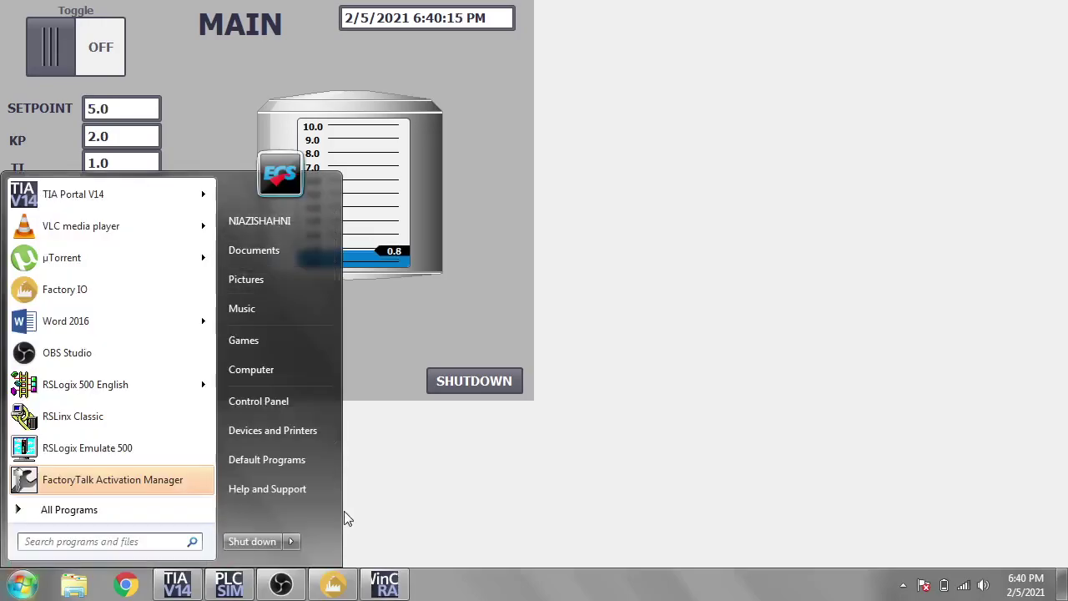
left_click(344, 594)
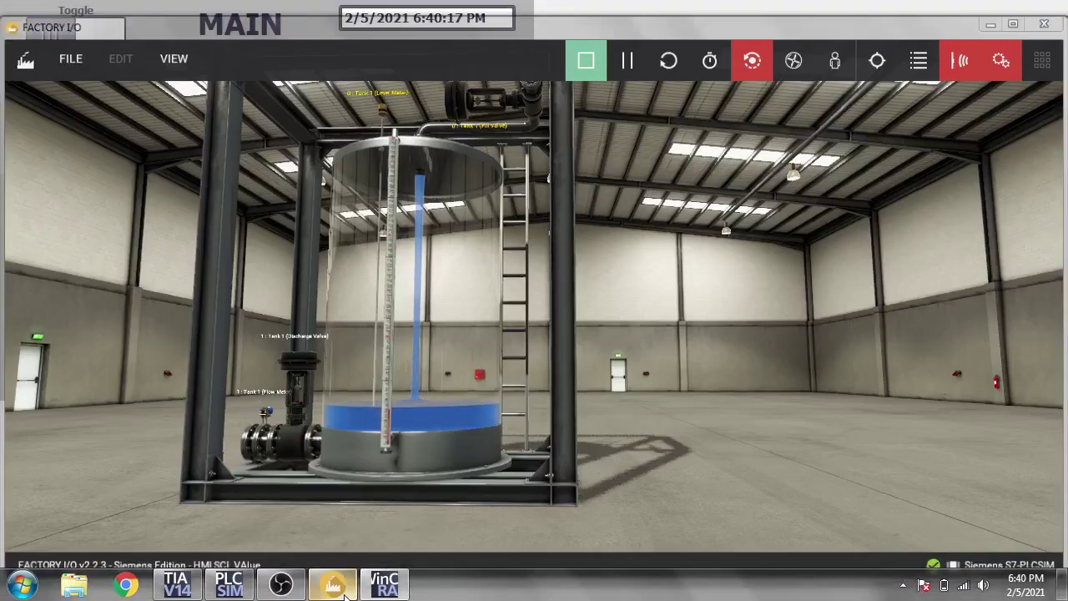
left_click(345, 594)
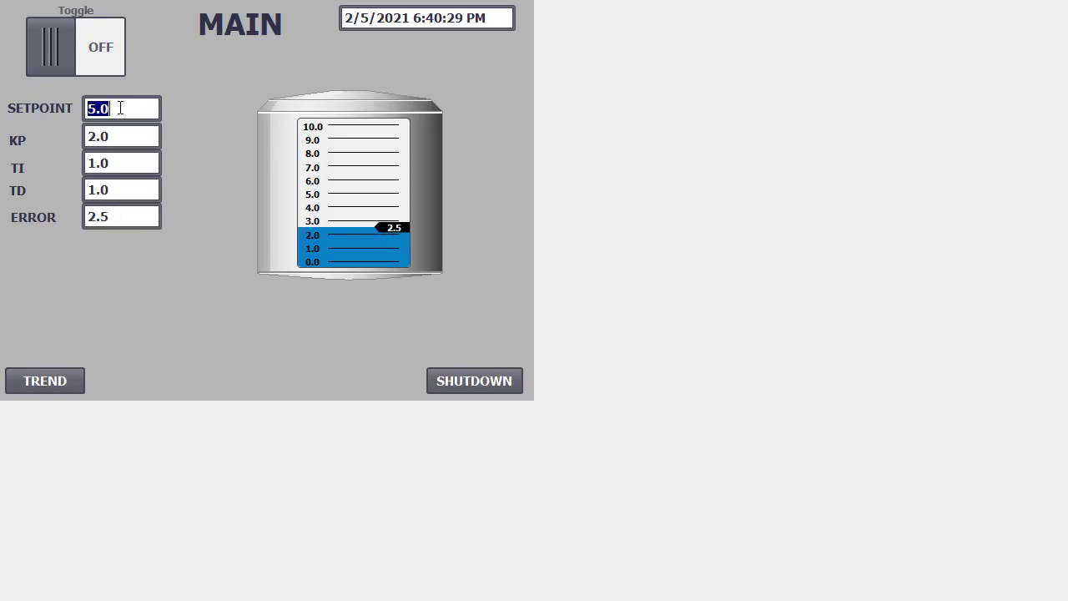
- Enter SETPOINT 3.0, check the tank in Factory IO, then return to the runtime
type("3")
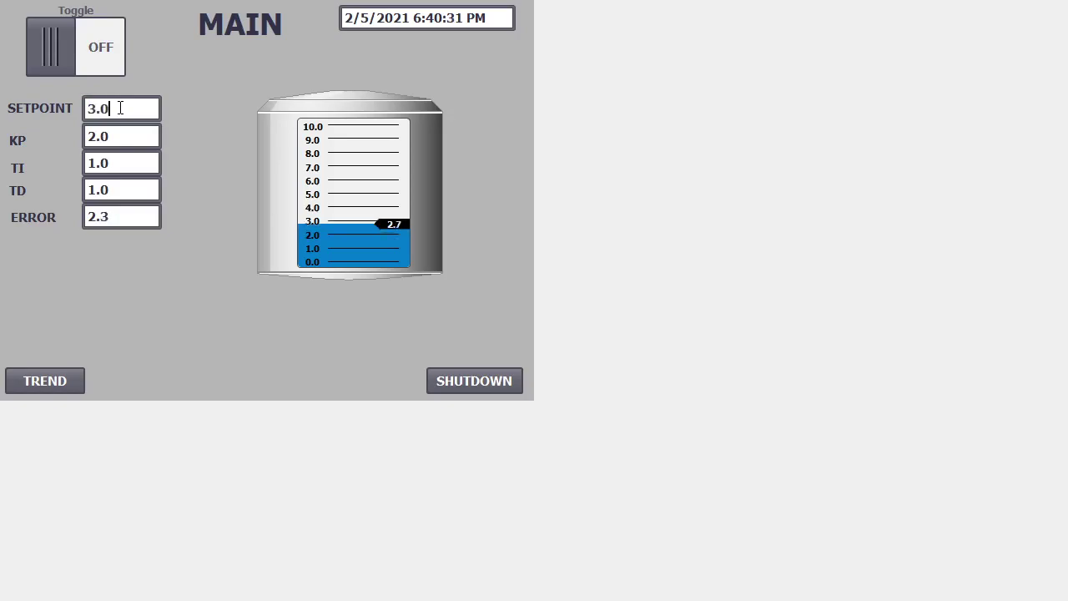
type(".0")
key("Return")
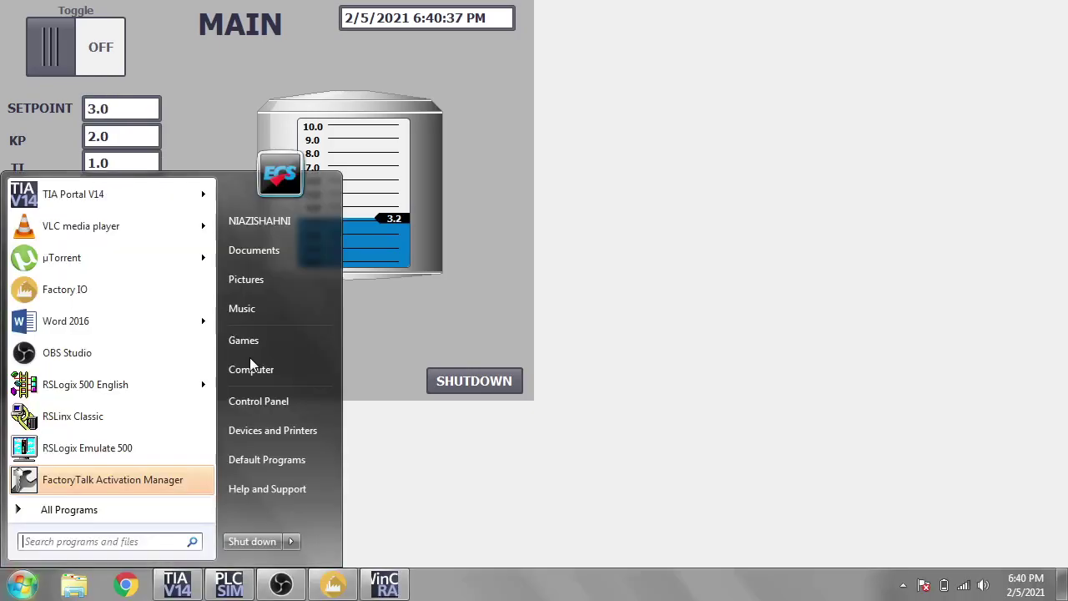
key("super")
left_click(336, 586)
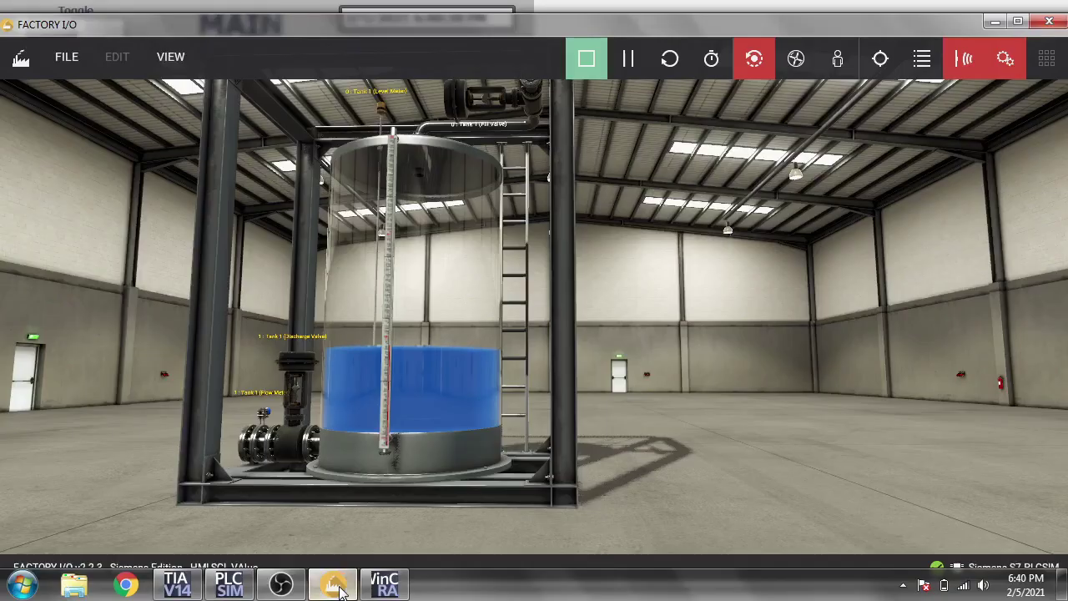
left_click(374, 588)
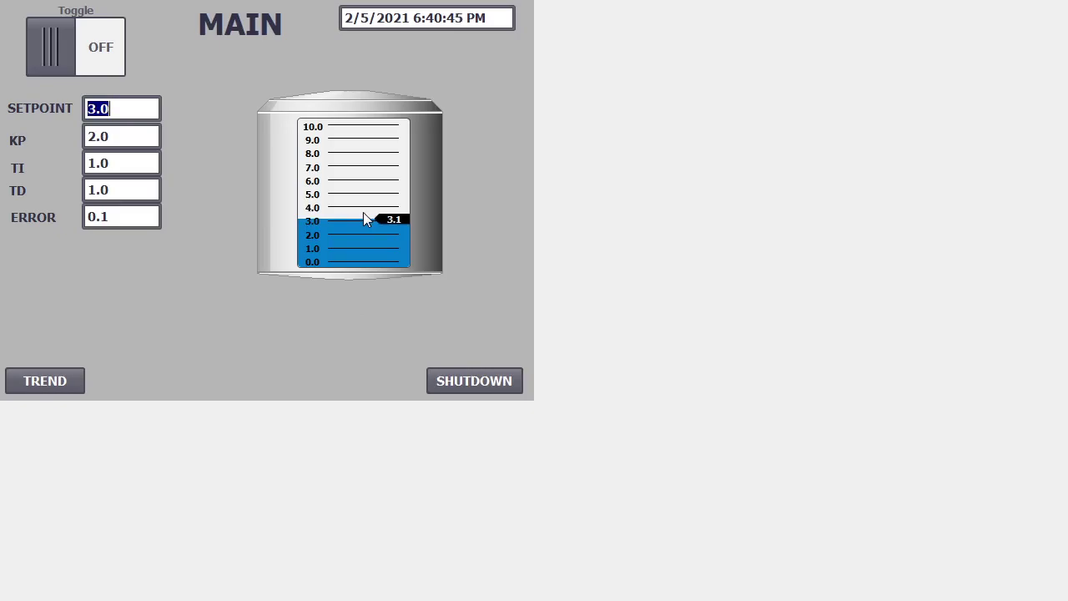
- Dismiss the Start menu and terminate WinCC Runtime with the HMI's SHUTDOWN button
key("super")
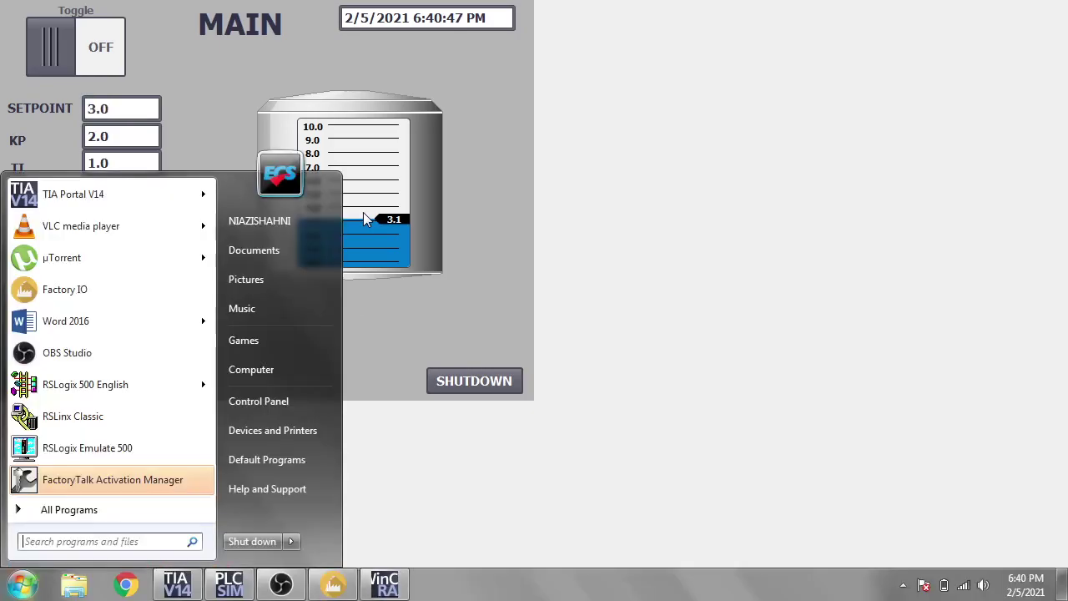
left_click(485, 340)
left_click(483, 371)
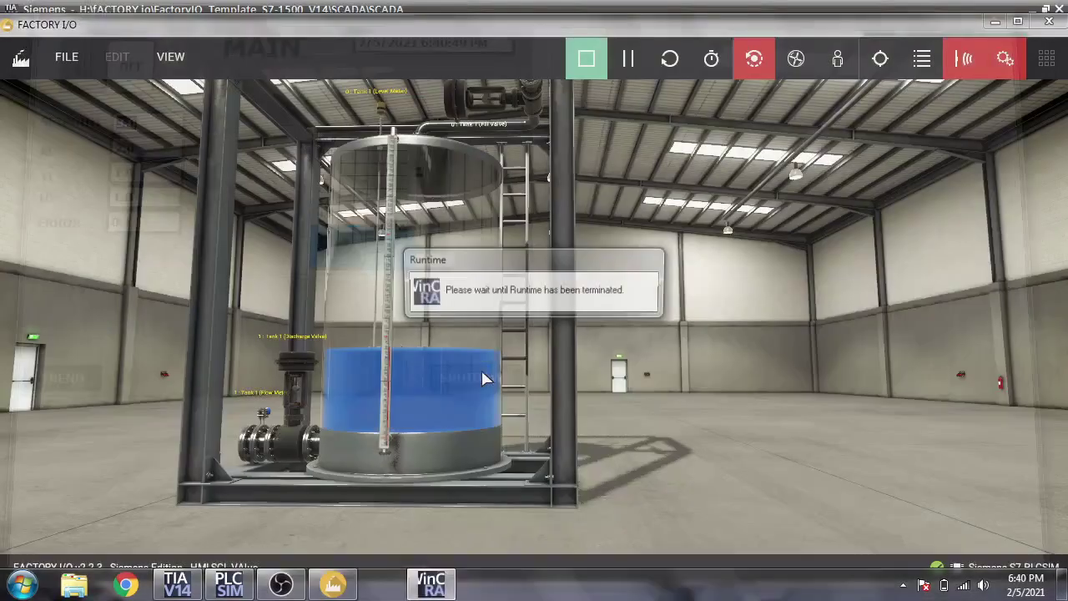